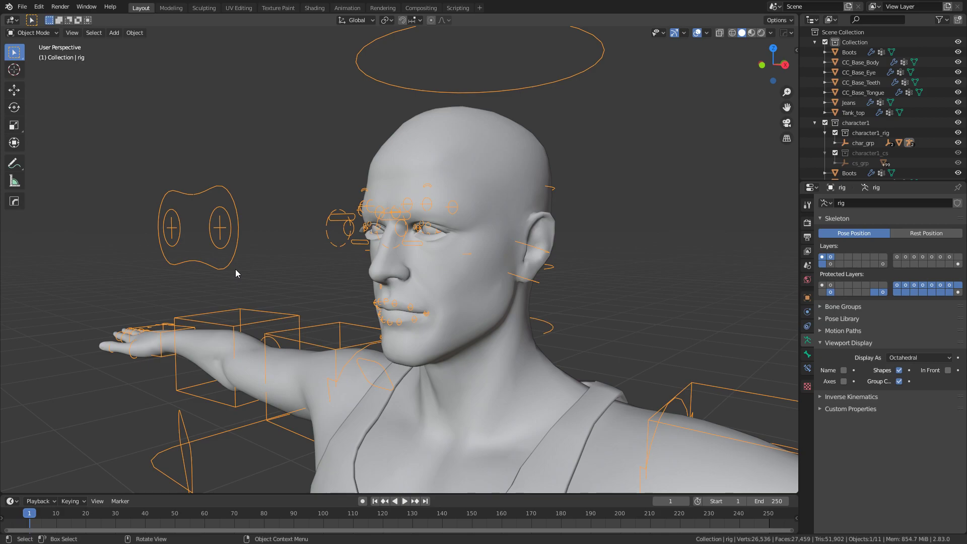
After checking CC_Base_Body, reselect the character rig and switch it into Pose Mode
left_click(467, 303)
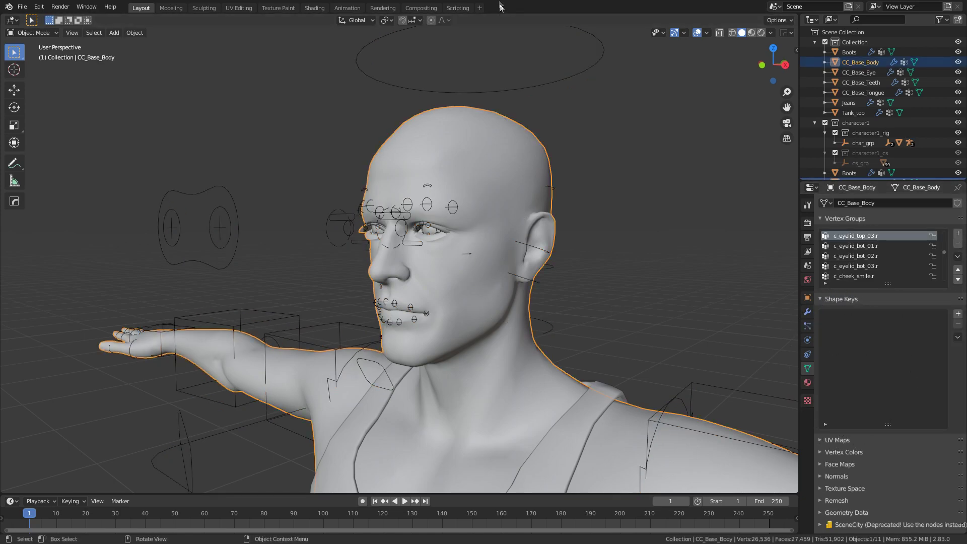
left_click(412, 212)
middle_click_drag(412, 213, 618, 368)
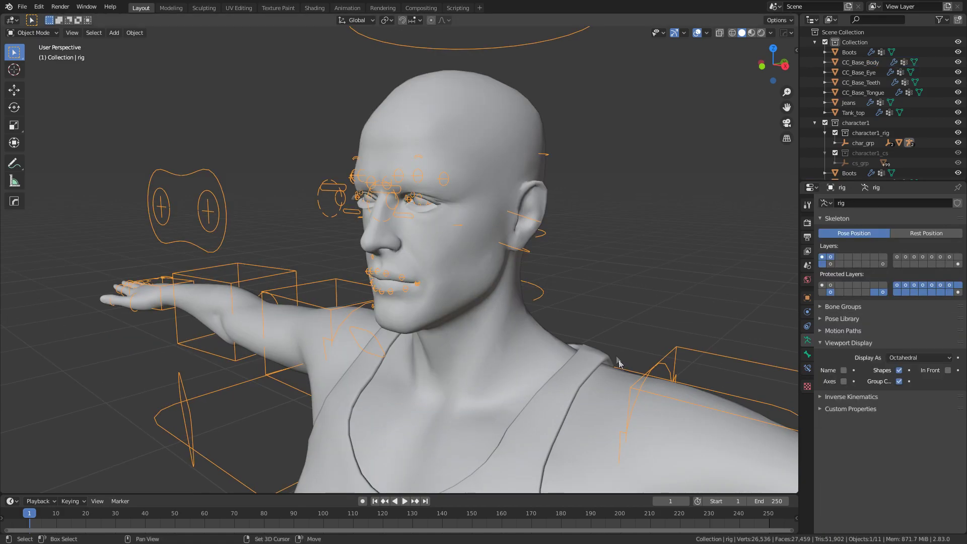
left_click(44, 33)
left_click(33, 66)
middle_click_drag(373, 257, 394, 313)
Drag the jaw bone down along Z to open the mouth, then return to Object Mode
key("g")
key("z")
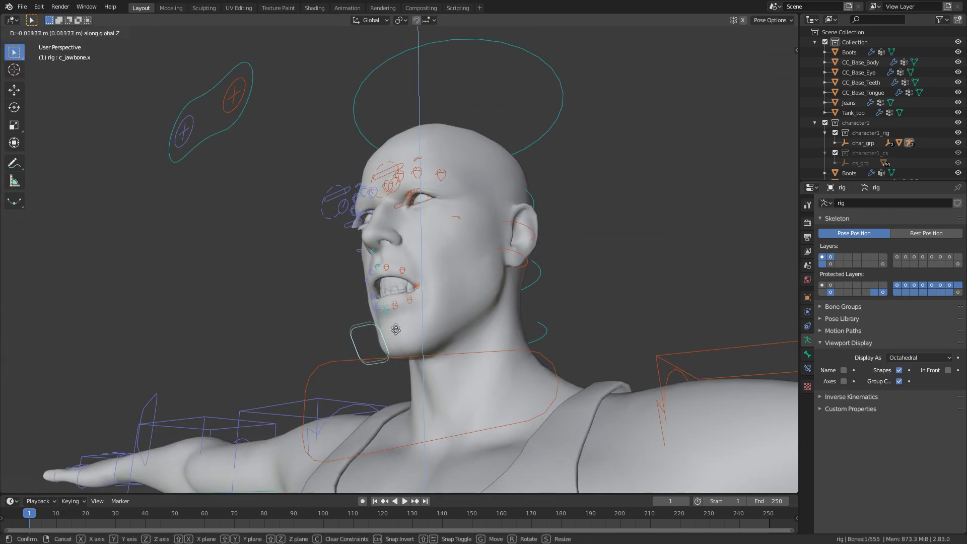
left_click(400, 347)
middle_click_drag(401, 346, 421, 333)
scroll(444, 342, "up", 3)
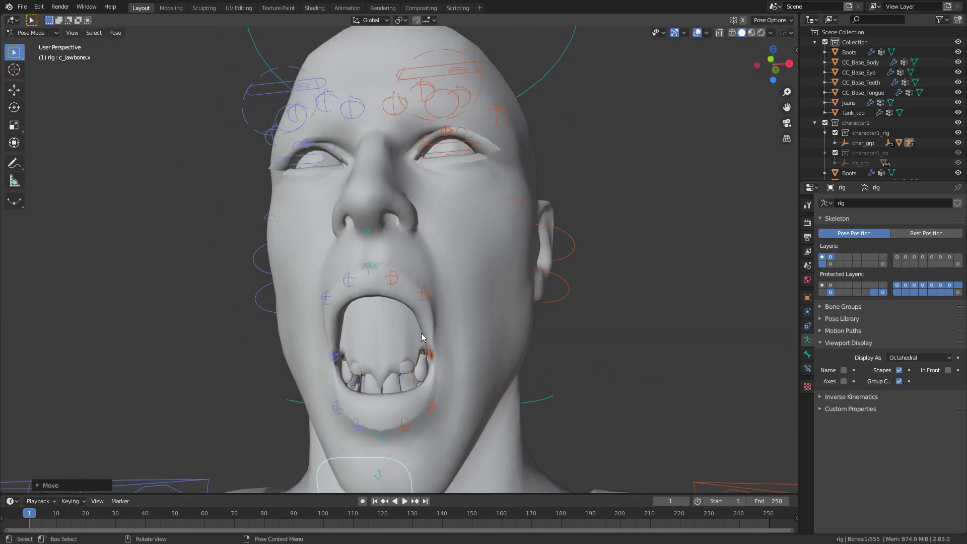
middle_click_drag(318, 329, 299, 341)
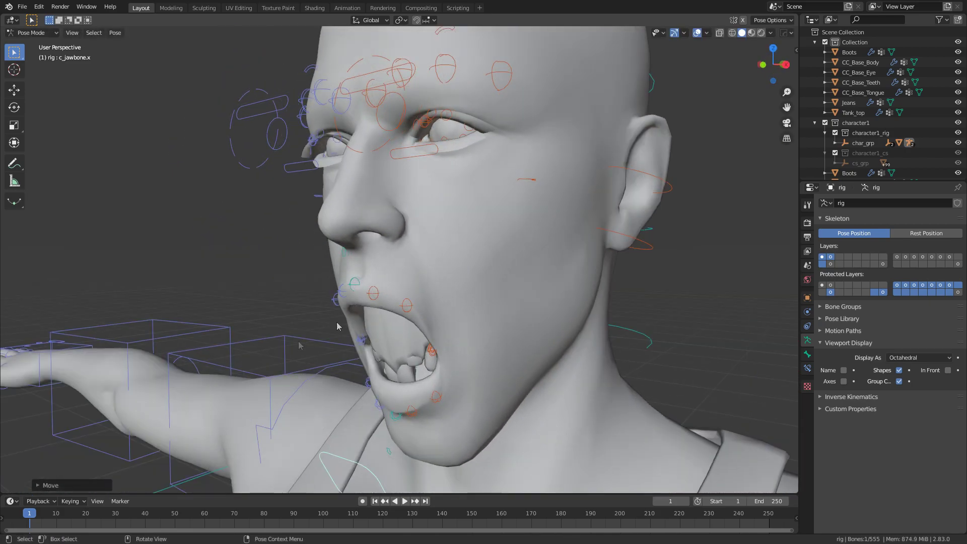
left_click(31, 32)
left_click(33, 44)
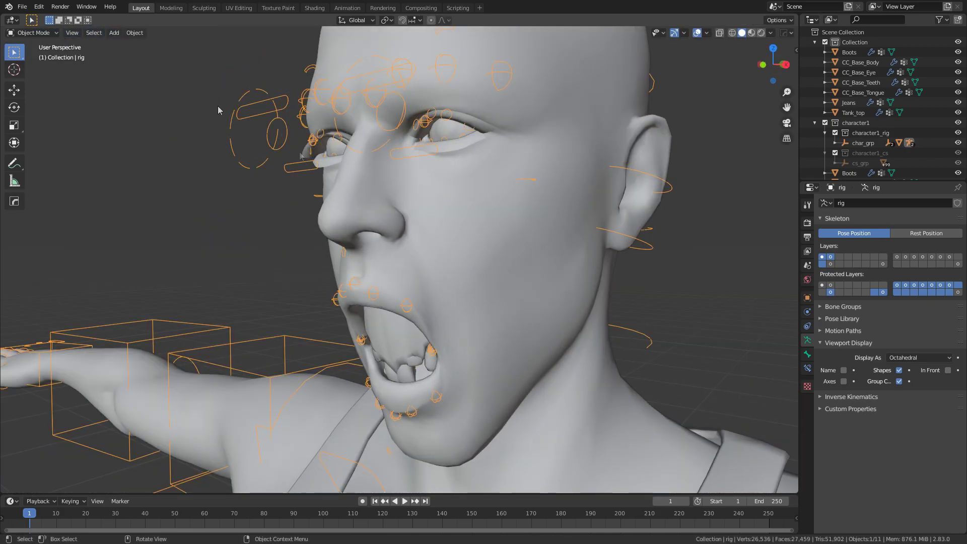
Hide CC_Base_Body with H and select the CC_Base_Teeth mesh
left_click(470, 246)
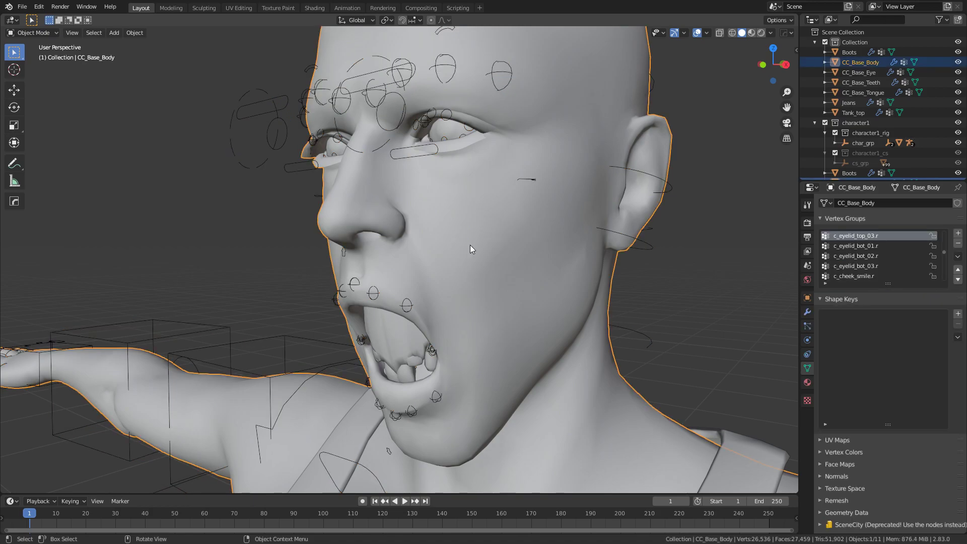
key("h")
middle_click_drag(459, 282, 435, 299)
scroll(435, 298, "up", 2)
left_click(486, 328)
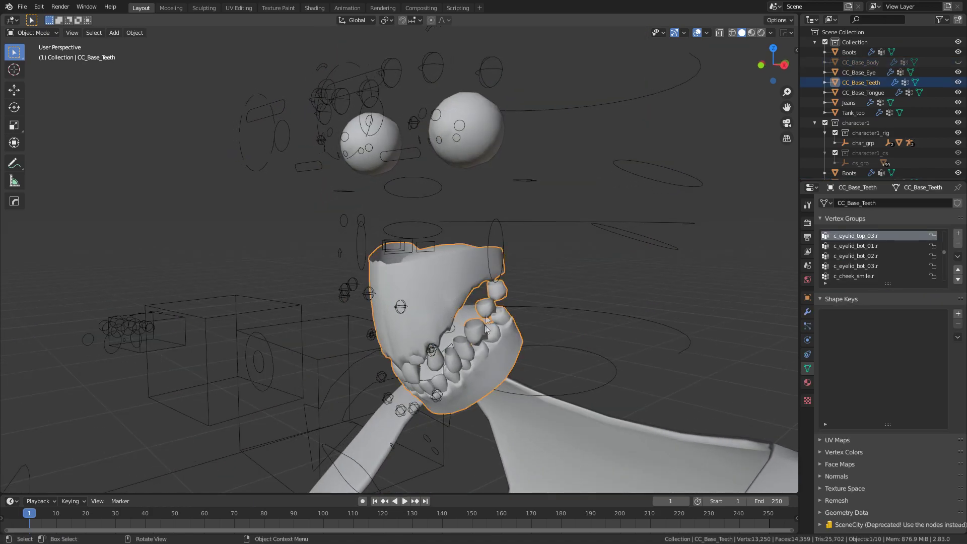
middle_click_drag(486, 329, 442, 306)
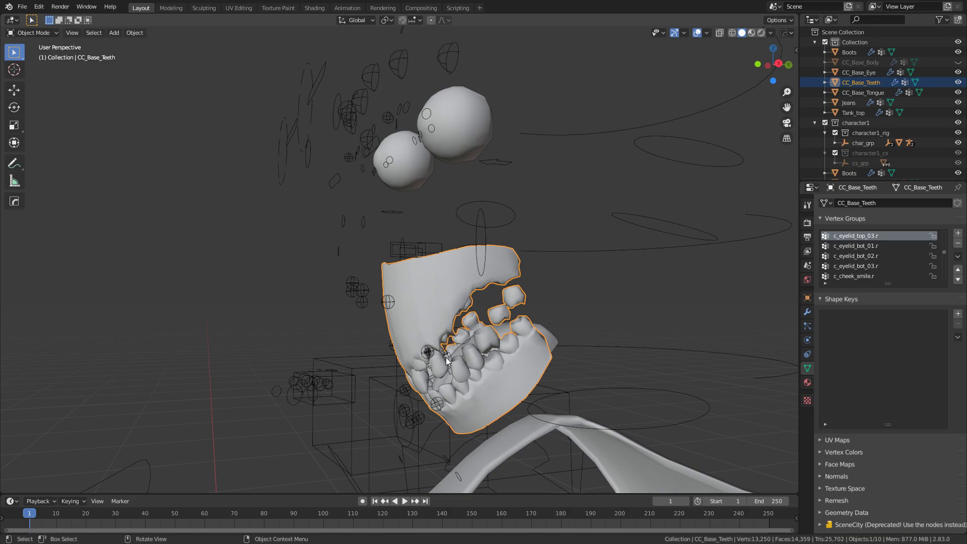
middle_click_drag(449, 362, 473, 357)
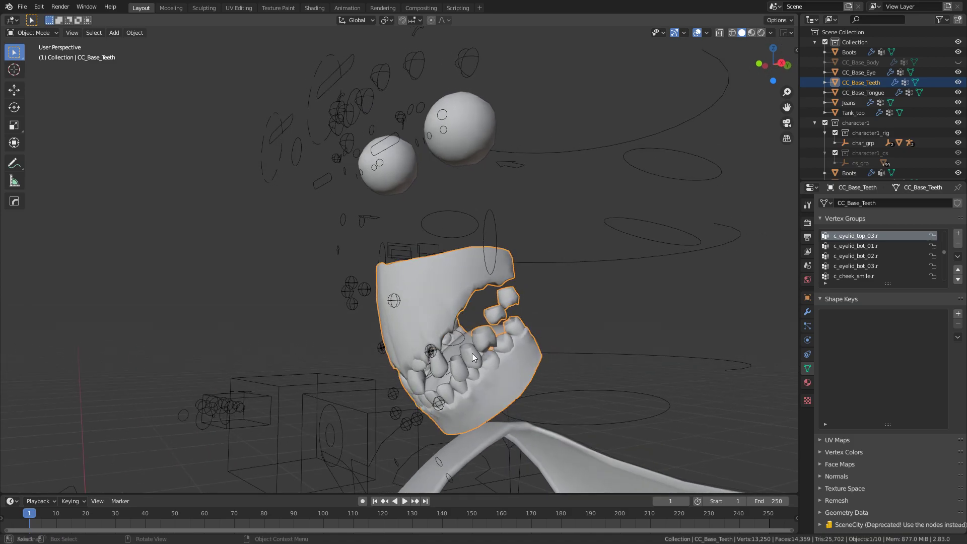
left_click(49, 34)
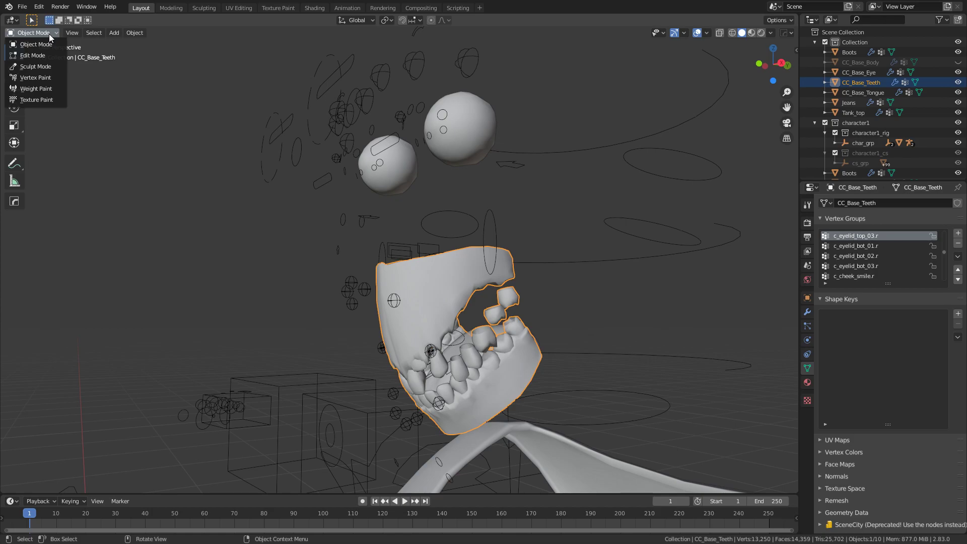
Put CC_Base_Teeth into Edit Mode and select a single teeth vertex
left_click(32, 55)
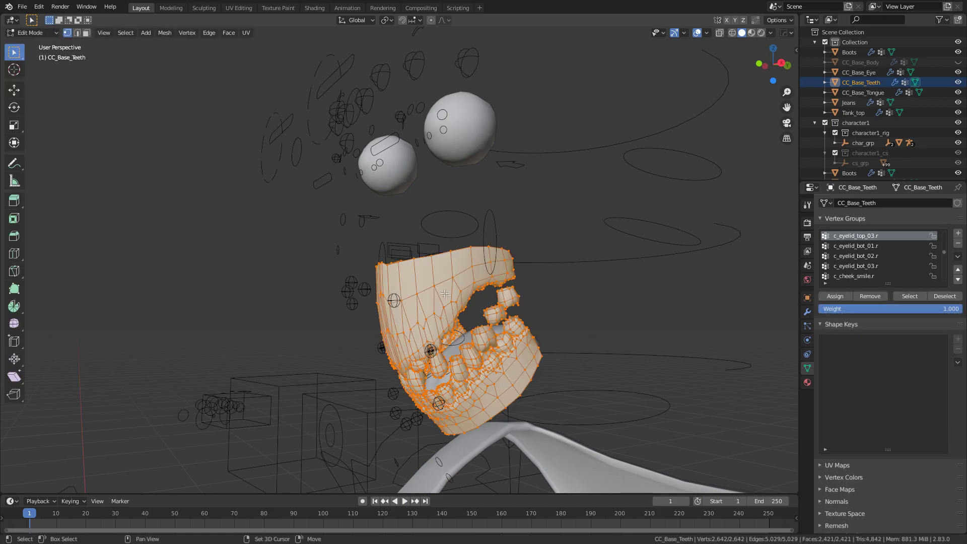
middle_click_drag(445, 294, 422, 281, "shift")
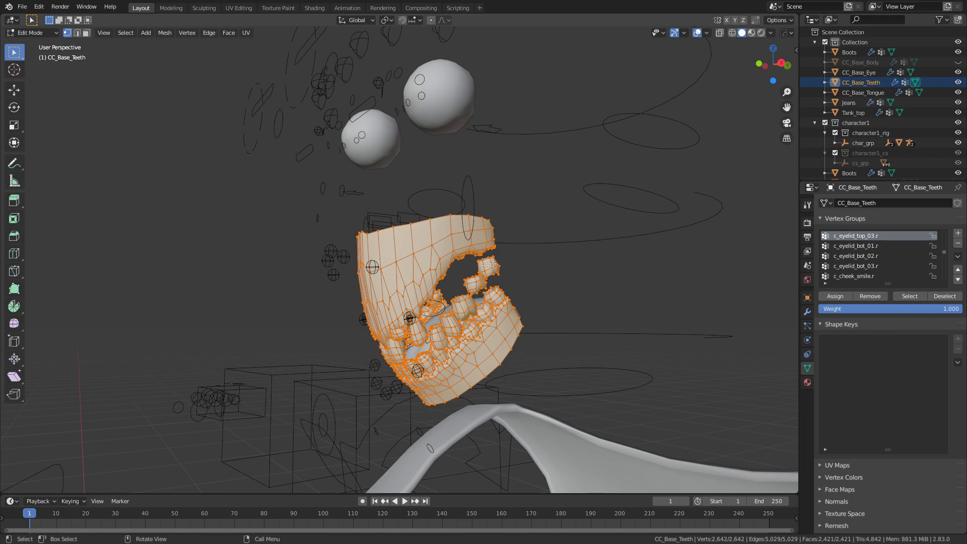
left_click(439, 258)
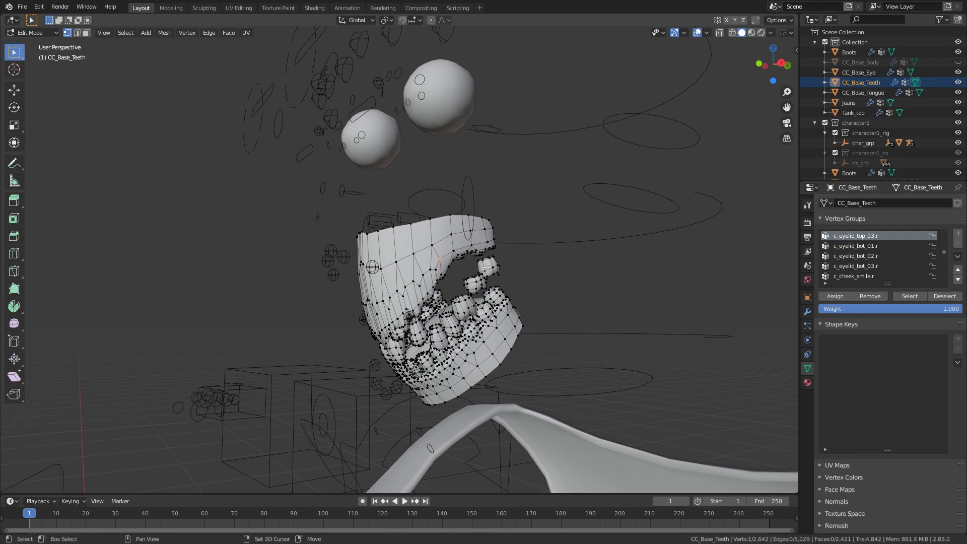
Add several upper-teeth vertices and extend with Ctrl+L to the whole upper teeth piece
middle_click_drag(446, 323, 319, 316)
left_click(440, 336, "shift")
left_click(349, 313, "shift")
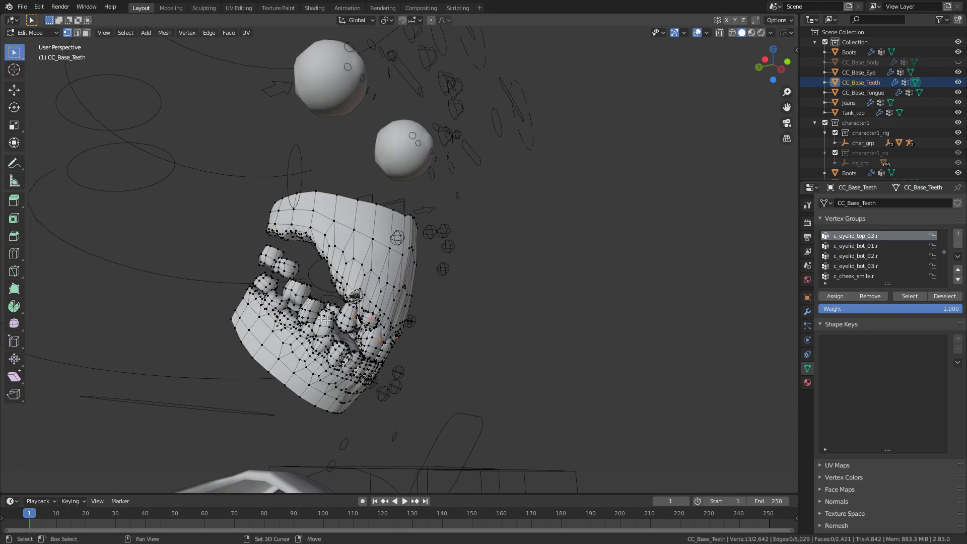
left_click(309, 304, "shift")
left_click(273, 260, "shift")
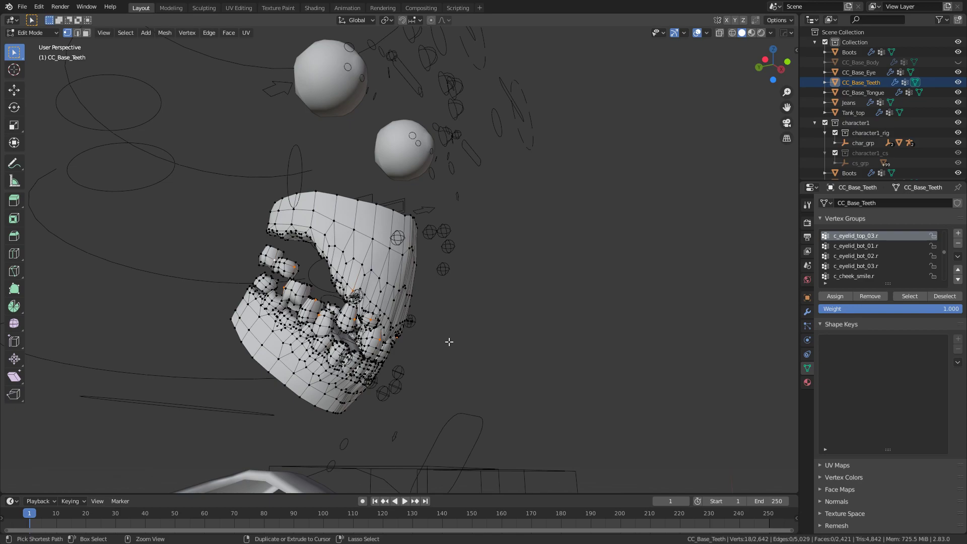
key("ctrl+l")
middle_click_drag(481, 362, 623, 346)
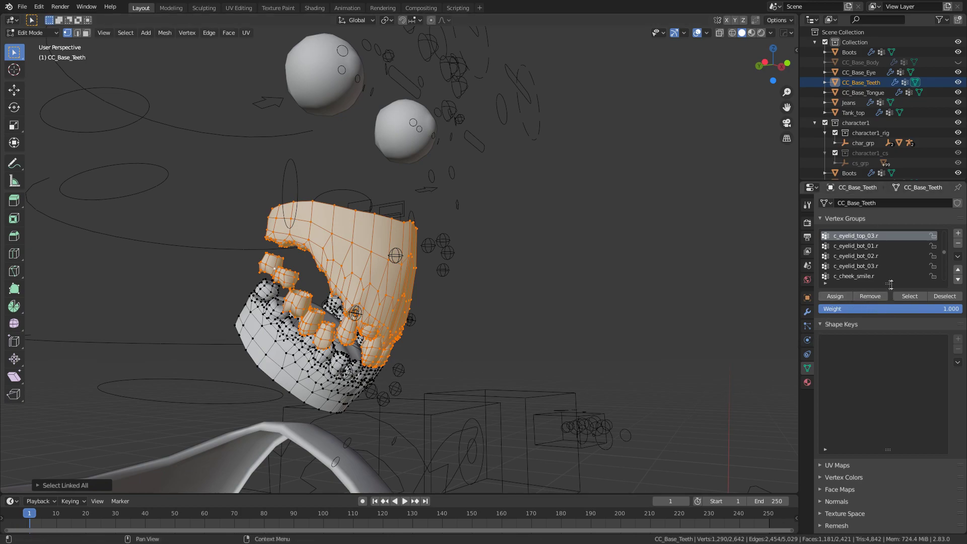
left_click_drag(891, 285, 896, 406)
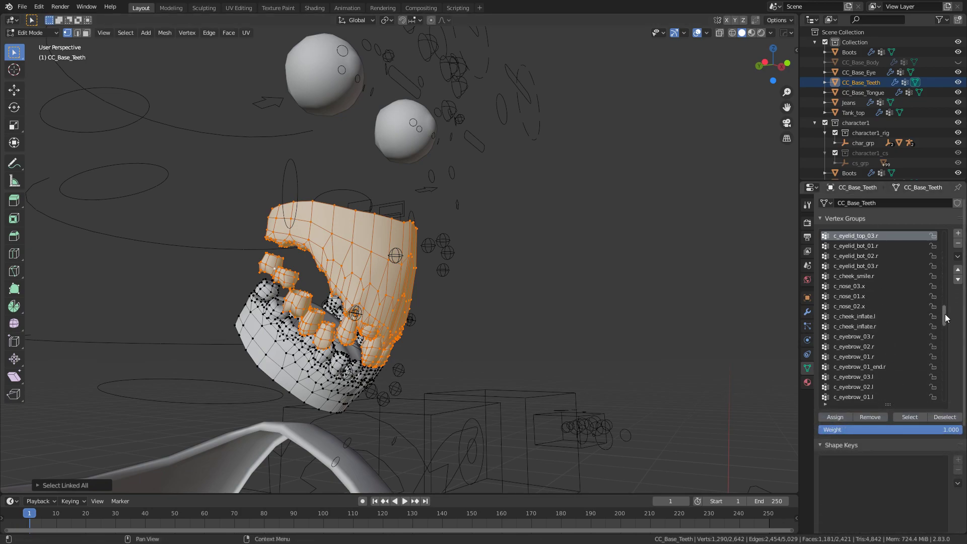
Sort the vertex groups by name and remove the upper teeth from all groups, then pick a lower-teeth vertex
left_click_drag(945, 318, 957, 371)
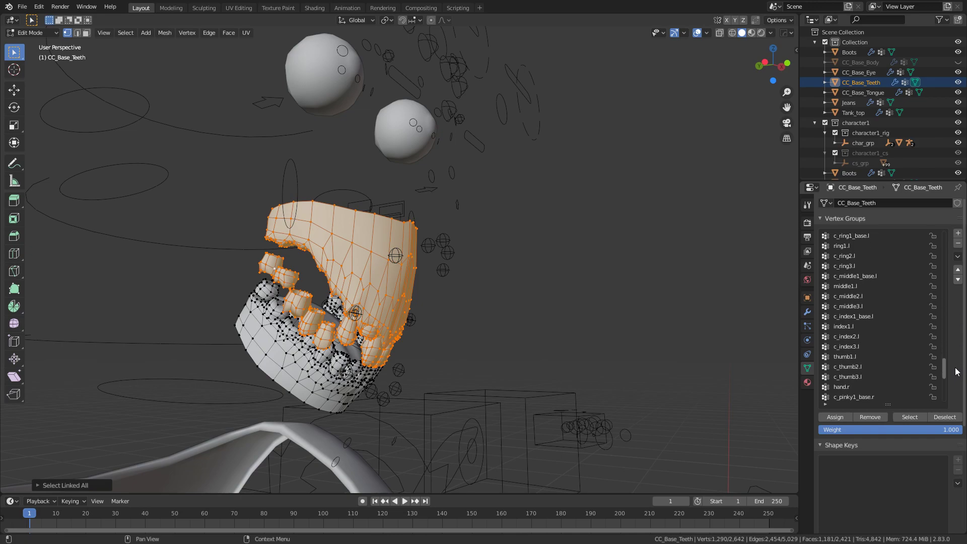
left_click(958, 258)
left_click(952, 266)
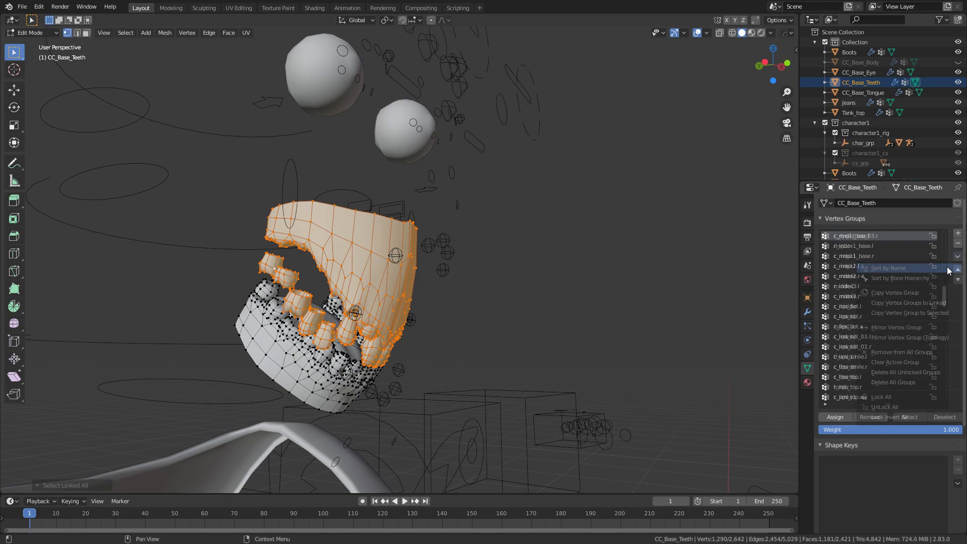
left_click_drag(947, 298, 947, 366)
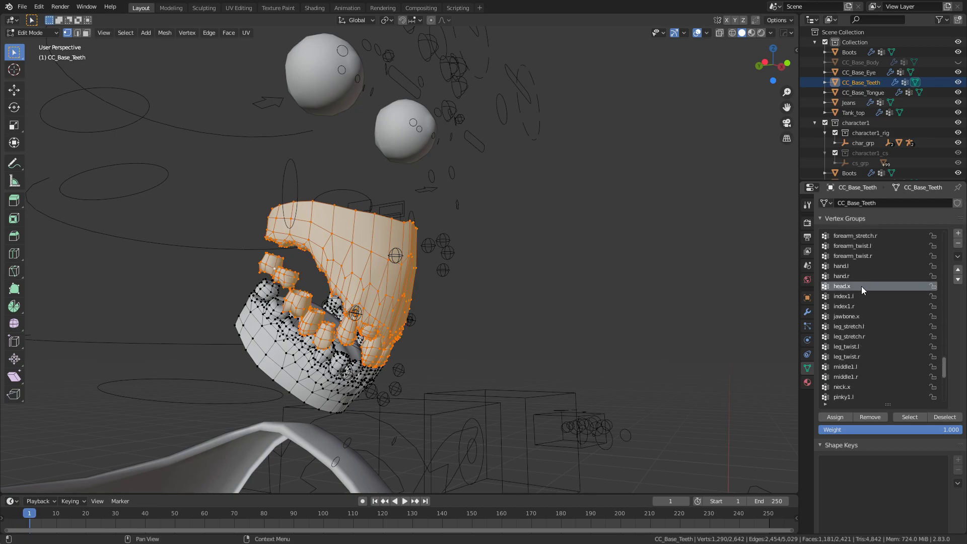
left_click(957, 257)
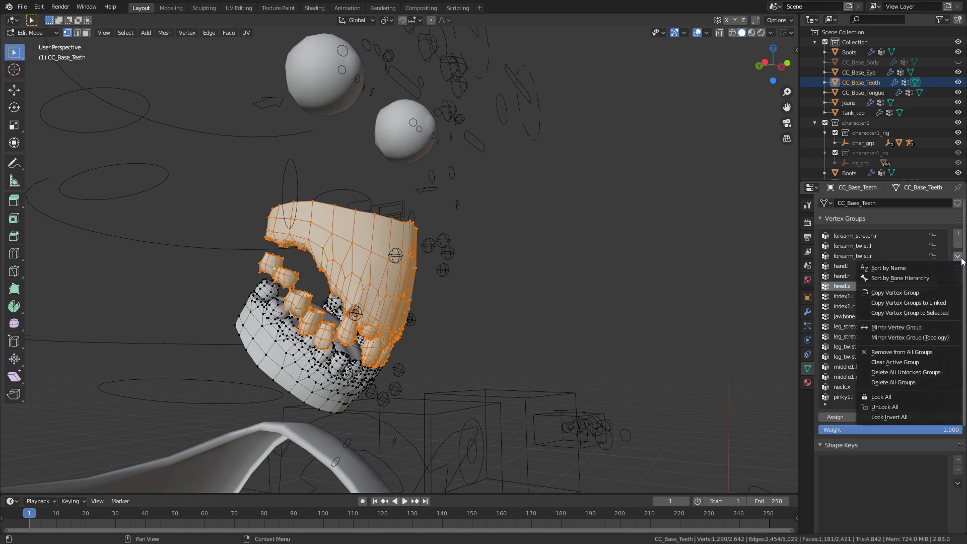
left_click(904, 352)
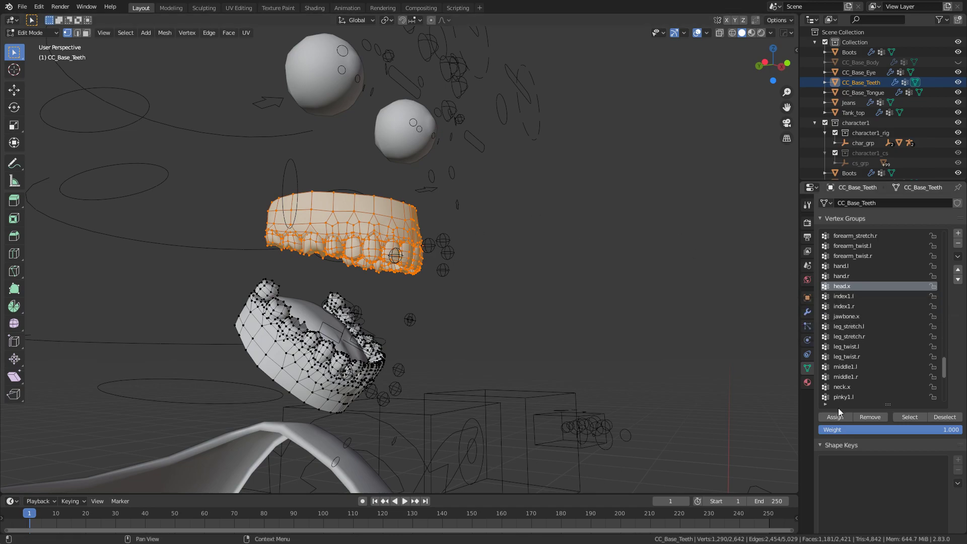
mouse_move(444, 327)
middle_mouse_down()
mouse_move(476, 350)
mouse_move(415, 321)
mouse_move(462, 325)
middle_mouse_up()
left_click(476, 351)
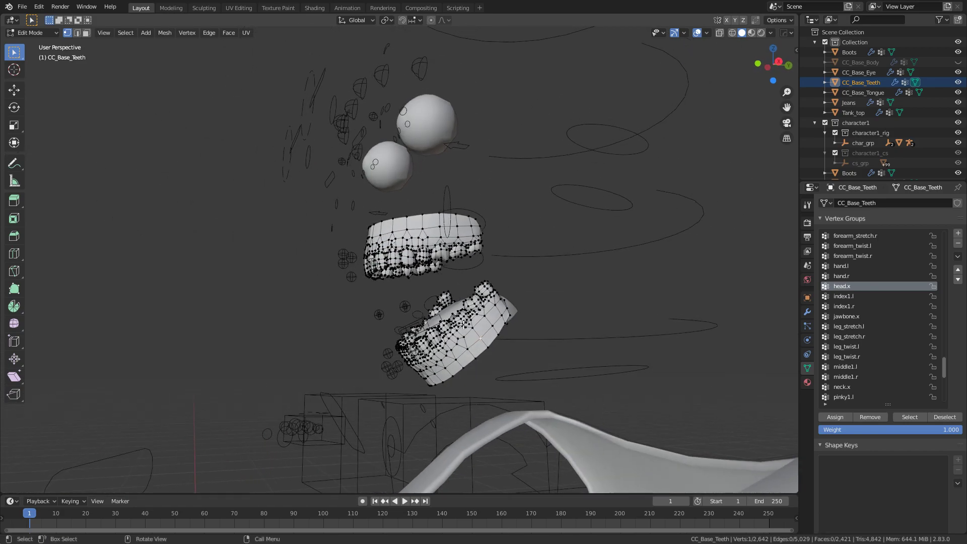
Select the whole lower teeth piece and remove it from all vertex groups
key("l")
key("l")
key("l")
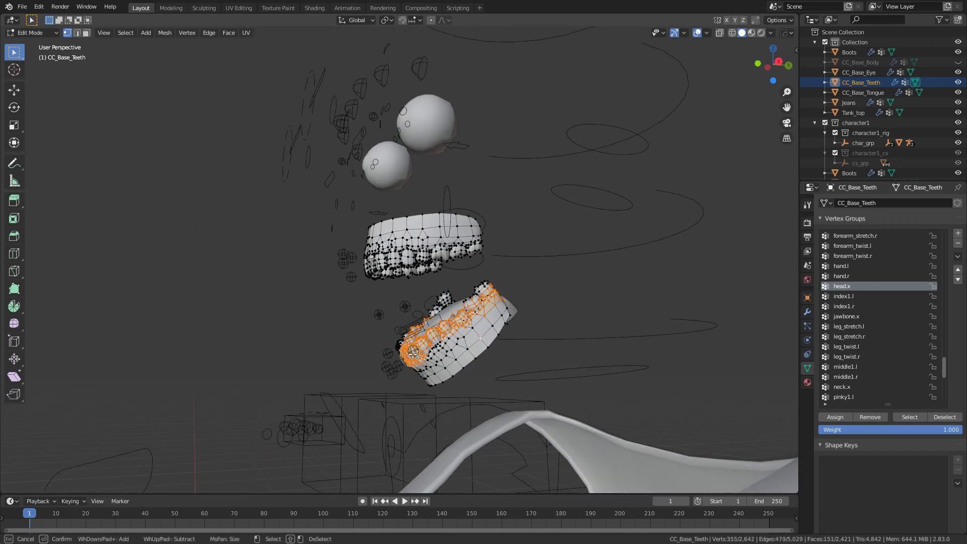
key("ctrl+l")
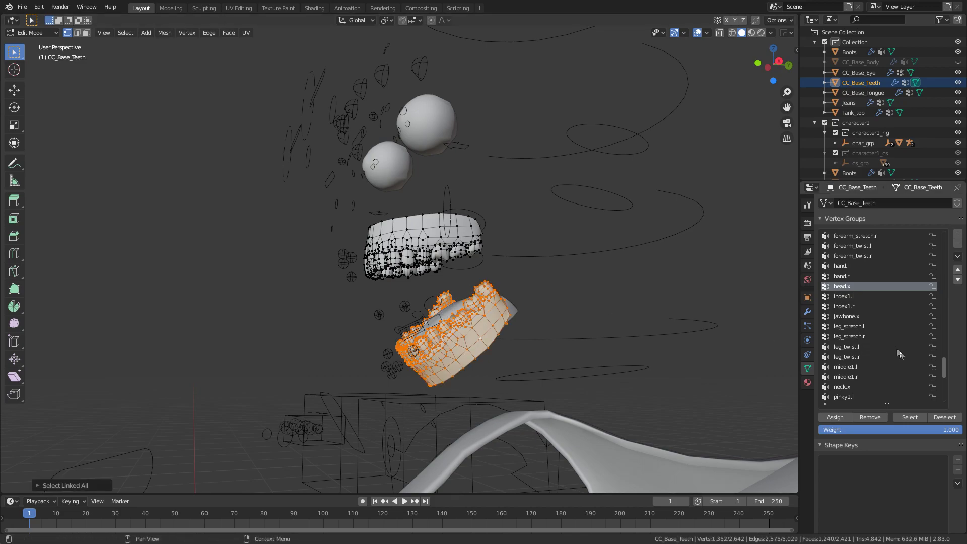
left_click(958, 258)
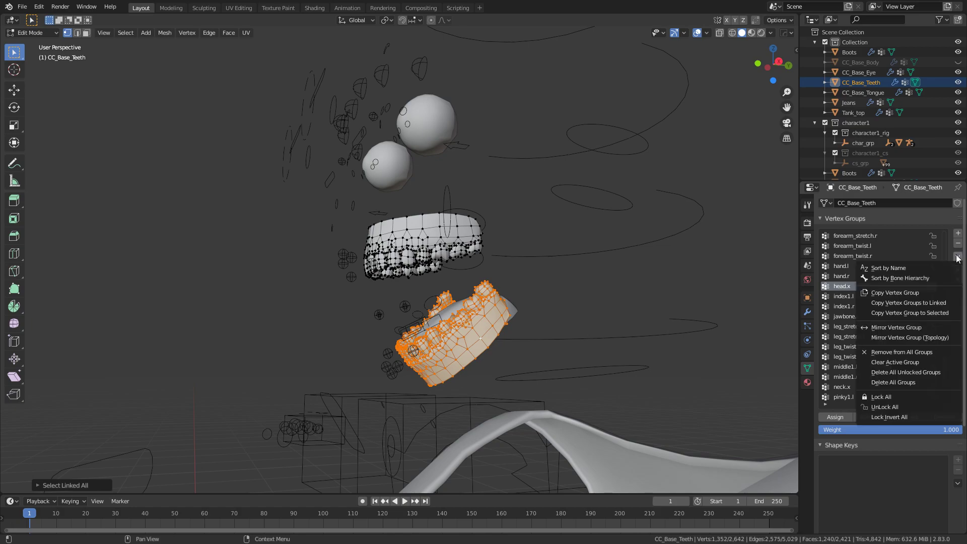
left_click(929, 354)
Assign the selected lower teeth to the jawbone.x vertex group
middle_click_drag(580, 325, 604, 316)
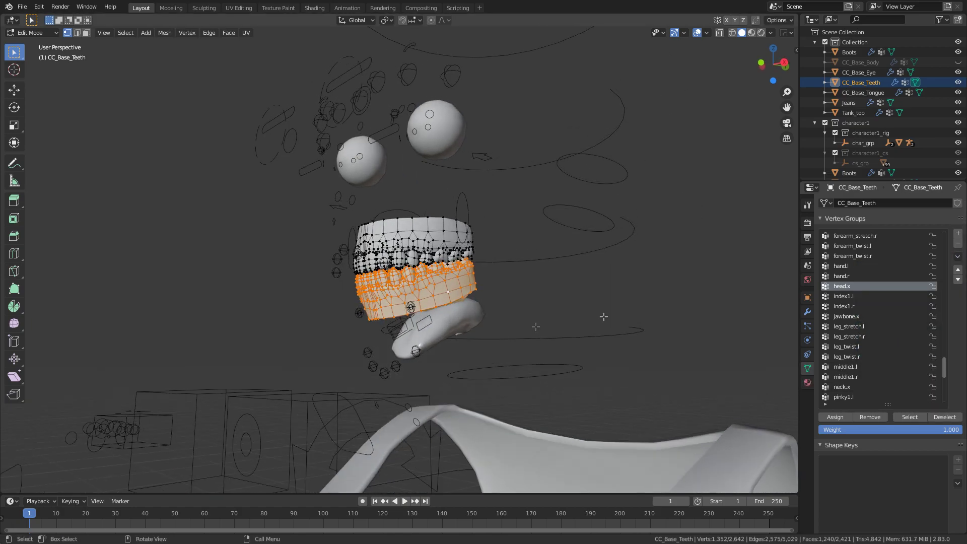
middle_click_drag(696, 371, 575, 223)
left_click(857, 316)
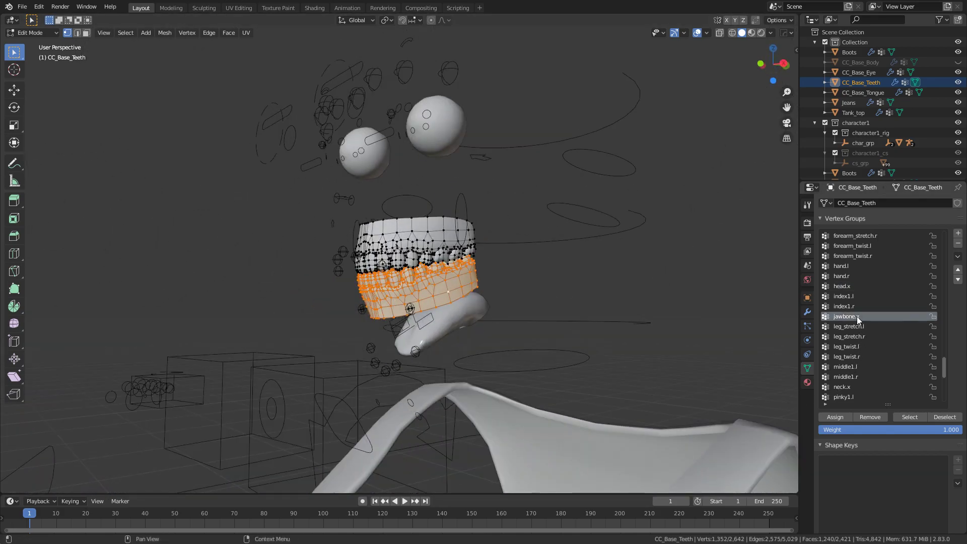
left_click(833, 419)
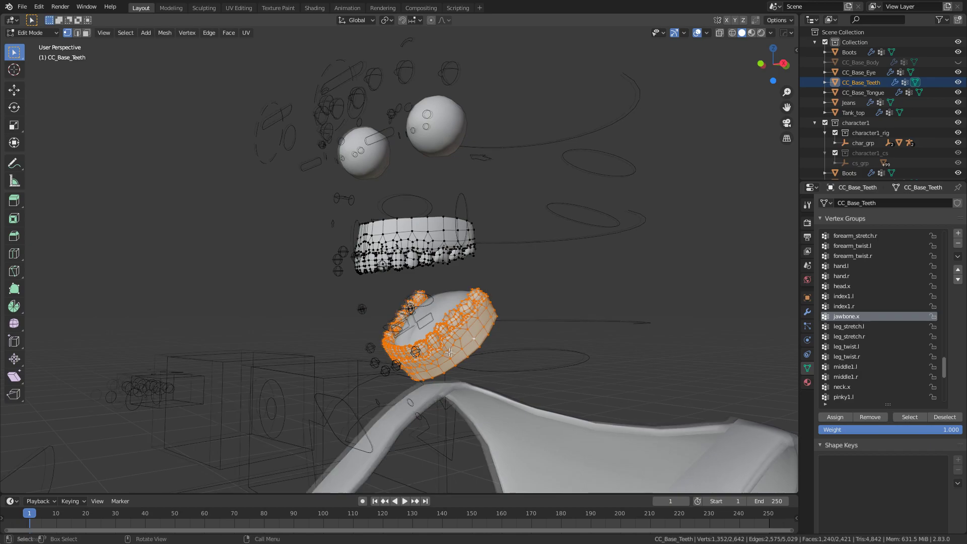
middle_click_drag(580, 302, 478, 306)
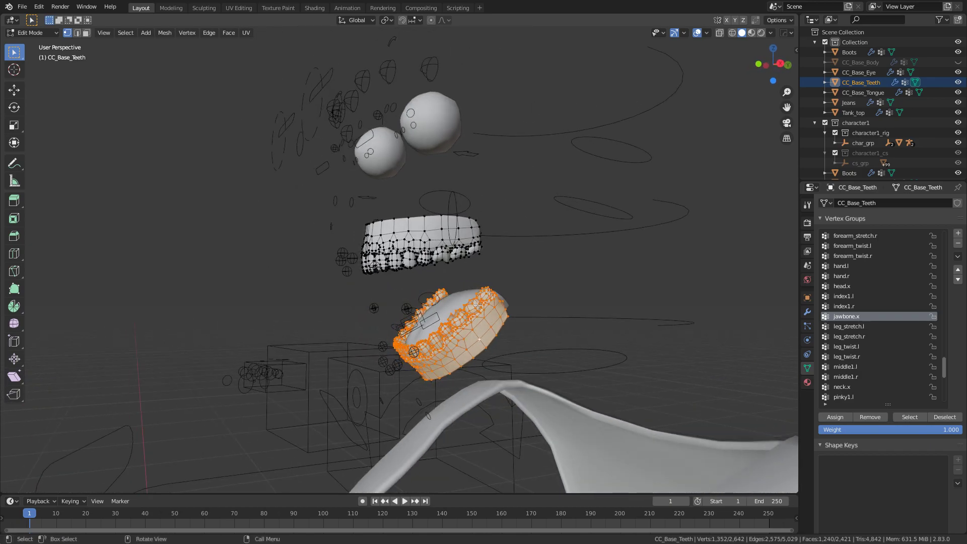
left_click(51, 33)
Switch the teeth to Object Mode, clear their location with Alt+G, and unhide the body with Alt+H
left_click(52, 44)
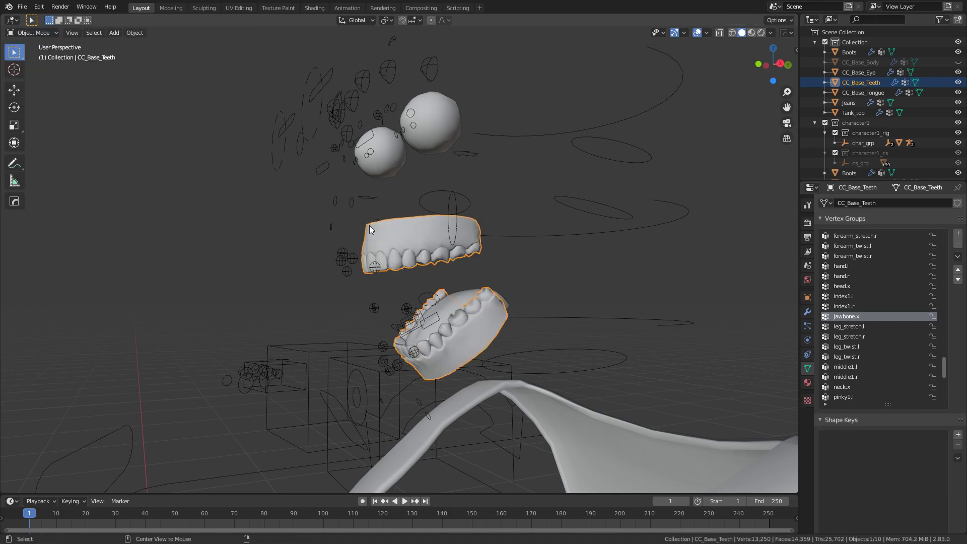
key("alt+g")
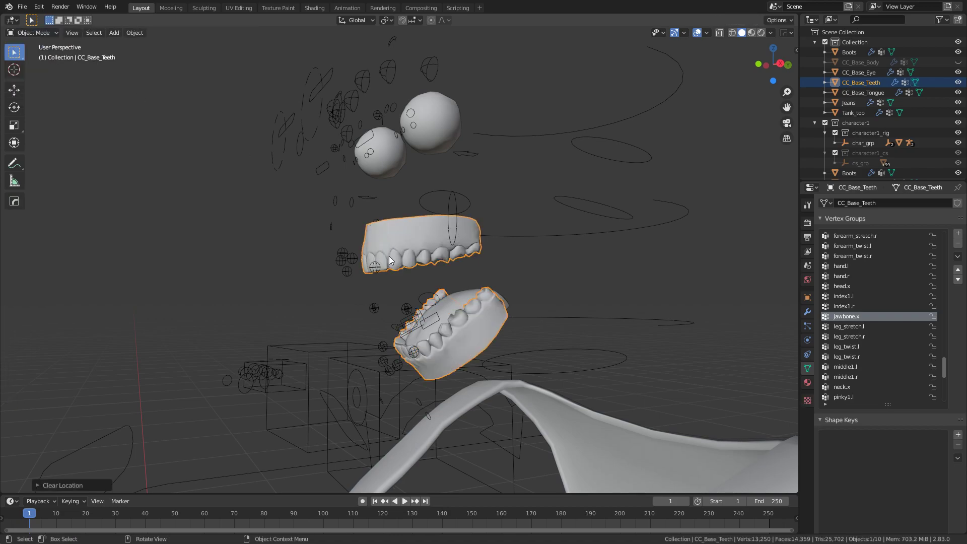
key("alt+h")
middle_click_drag(389, 256, 316, 225)
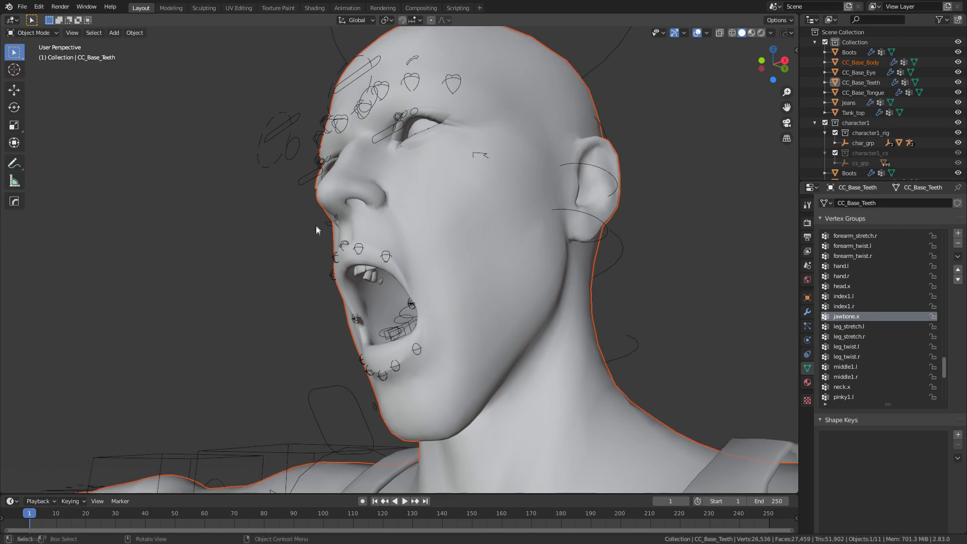
mouse_move(379, 282)
middle_mouse_down()
mouse_move(403, 292)
mouse_move(370, 277)
middle_mouse_up()
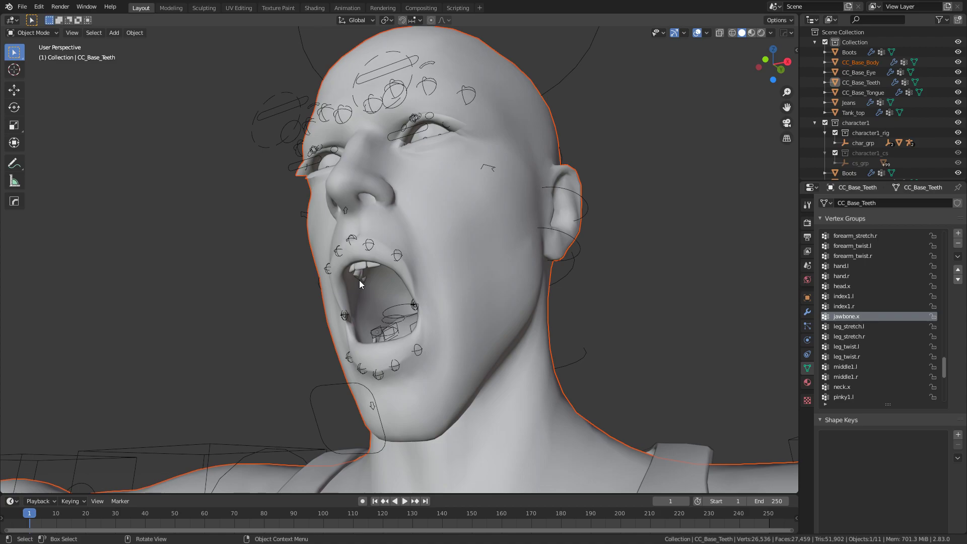
middle_click_drag(320, 271, 337, 259)
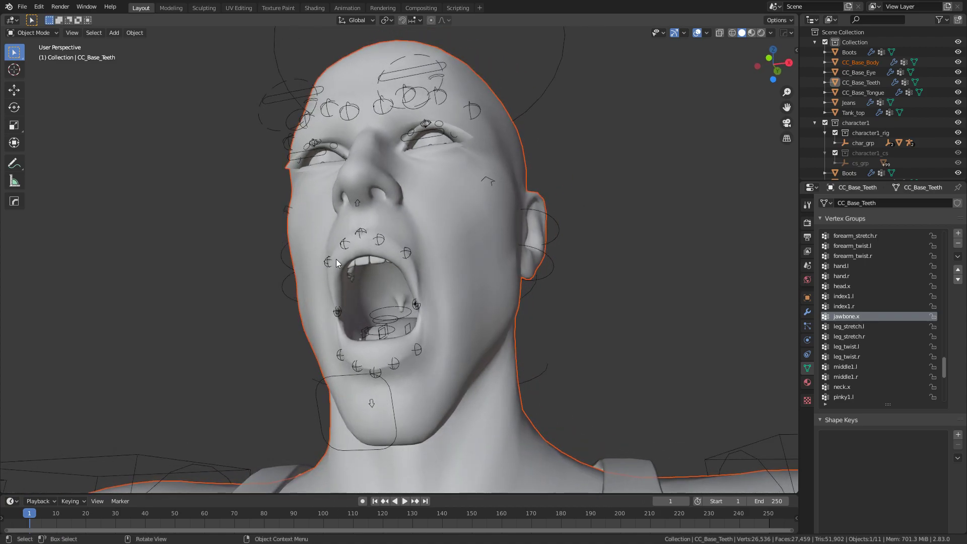
middle_click_drag(387, 303, 367, 318)
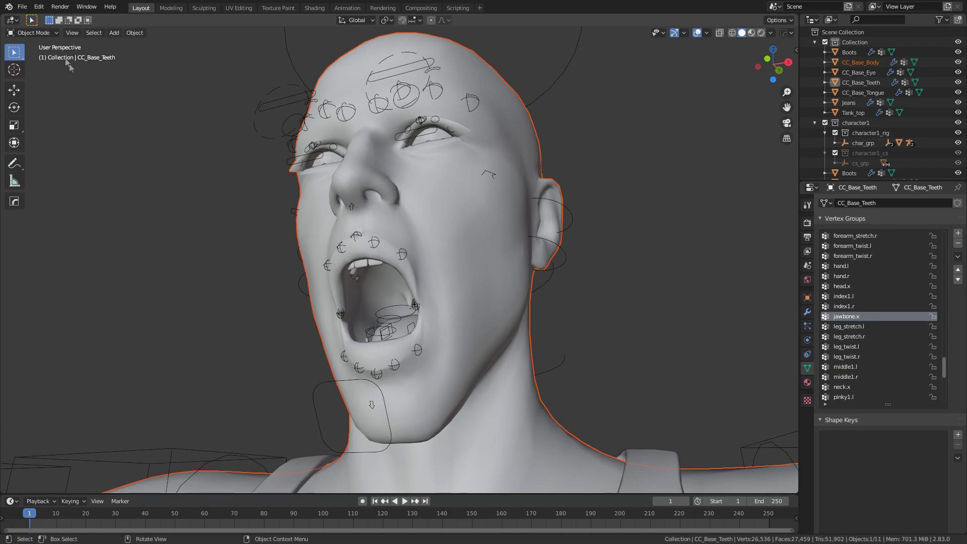
left_click(44, 34)
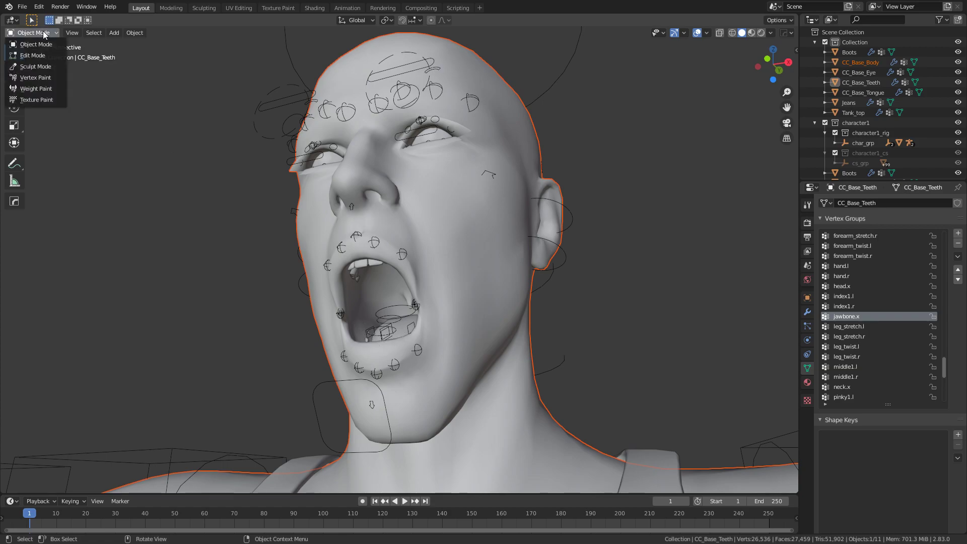
Briefly try Weight Paint on the teeth, then return to Object Mode and select CC_Base_Body
left_click(36, 88)
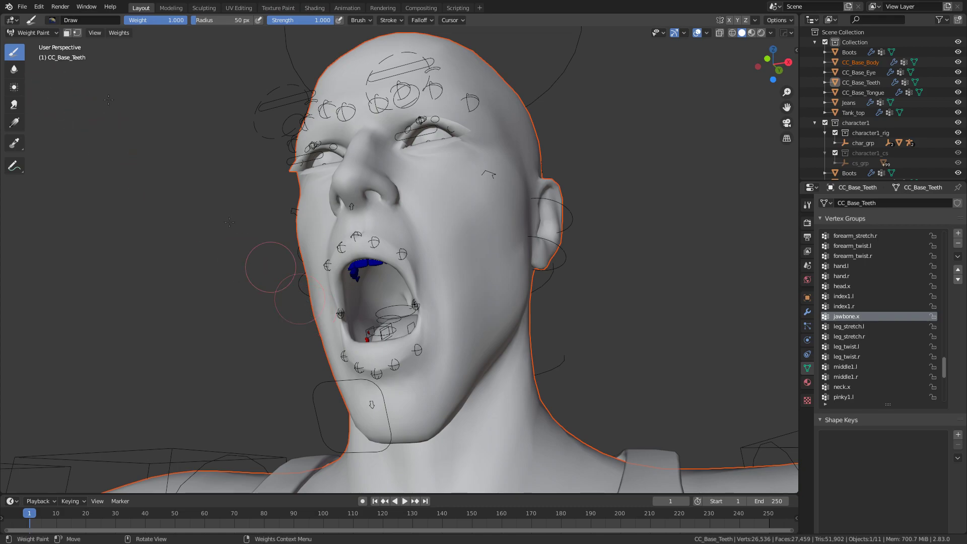
left_click(32, 32)
left_click(30, 43)
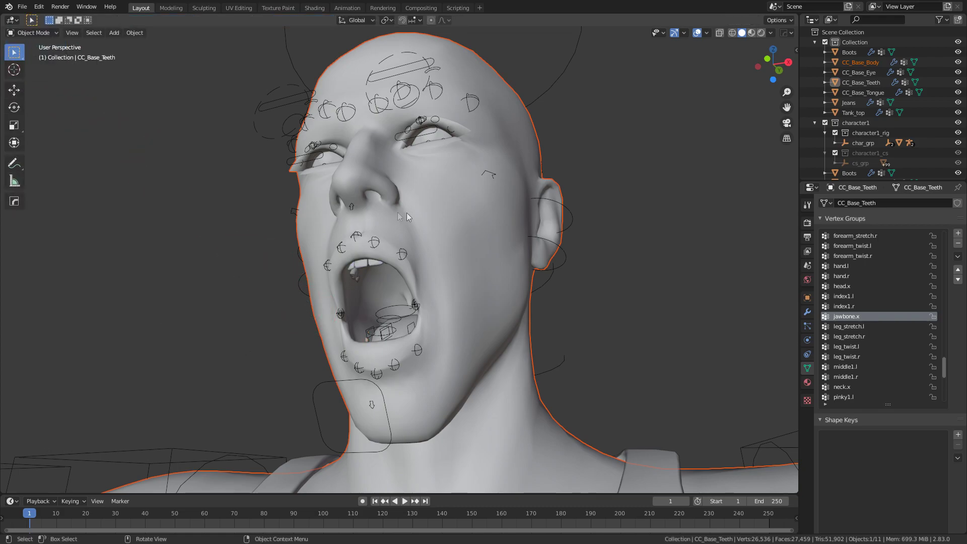
left_click(423, 216)
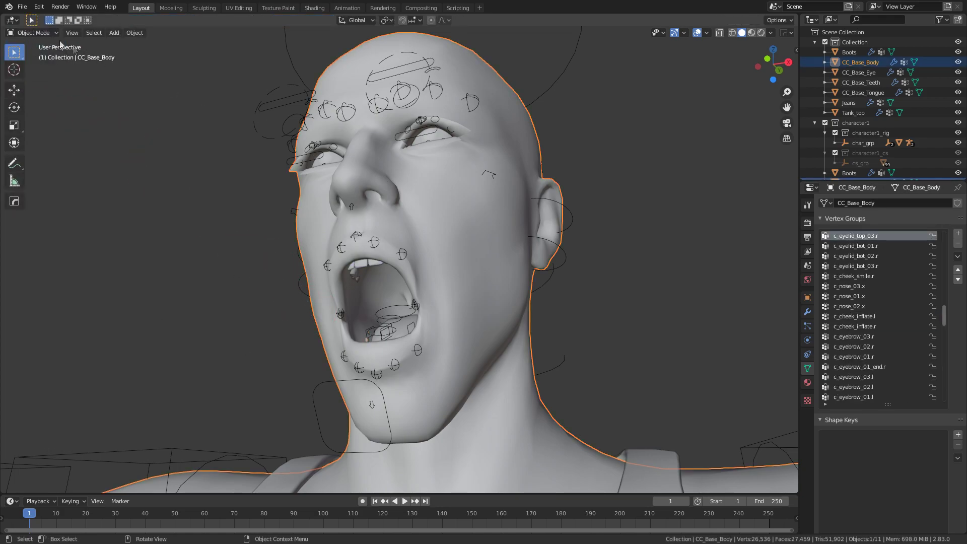
Switch the body to Weight Paint mode and sort its vertex groups by name
left_click(34, 33)
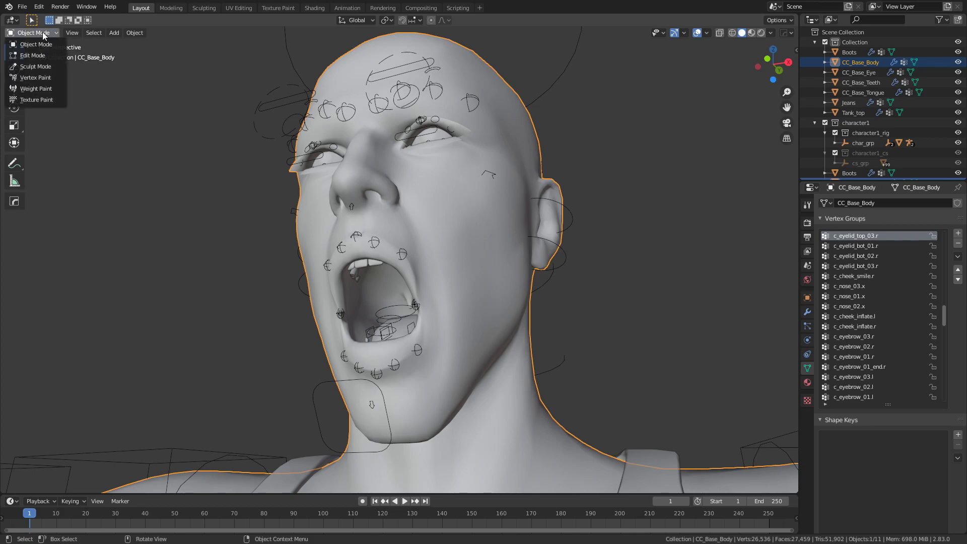
left_click(37, 88)
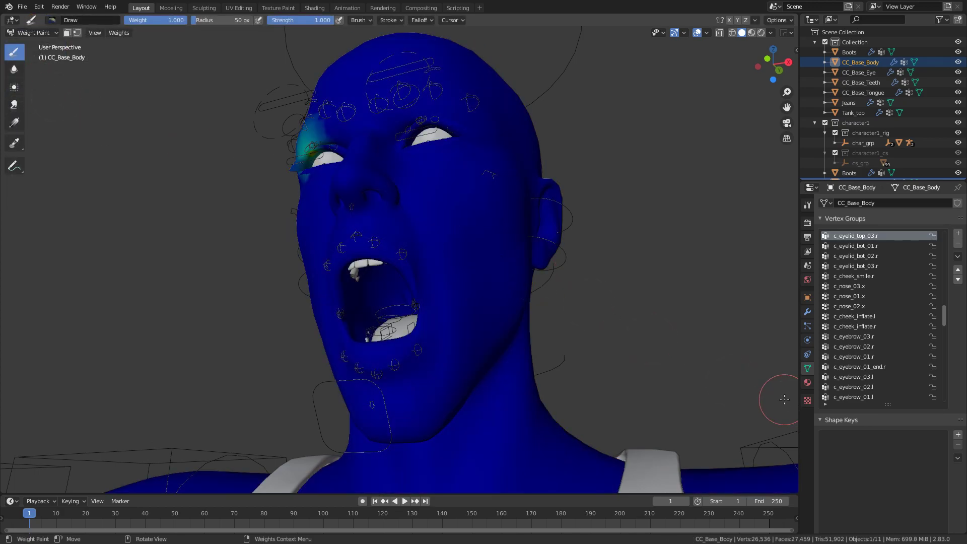
scroll(942, 317, "down", 3)
scroll(945, 326, "down", 15)
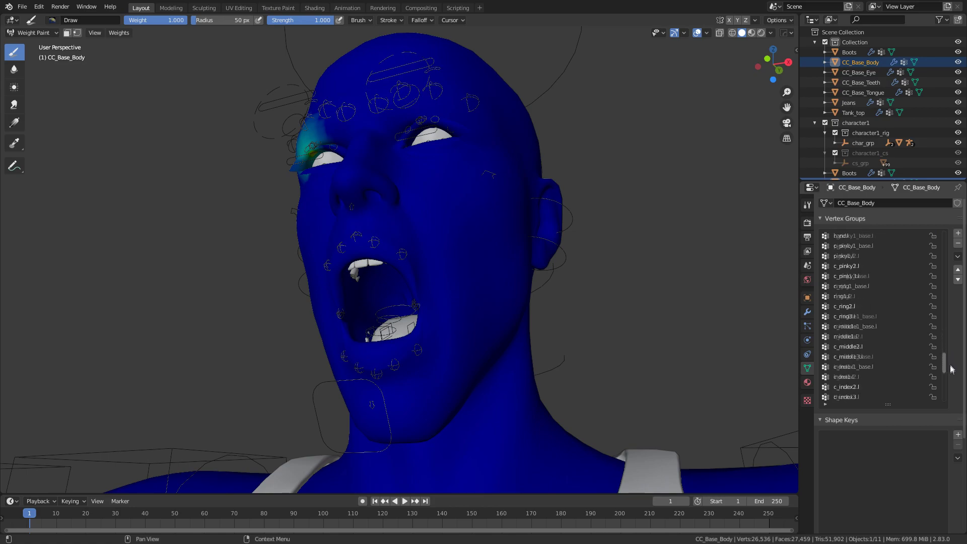
left_click(958, 256)
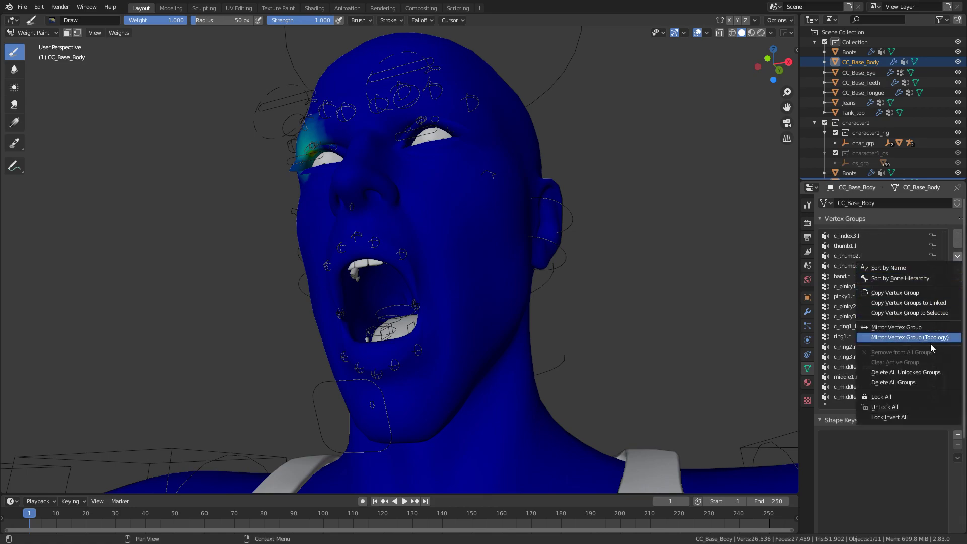
left_click(932, 268)
left_click_drag(944, 297, 959, 374)
Show the jawbone.x weights and paint them away inside the mouth with the Subtract brush
left_click(847, 256)
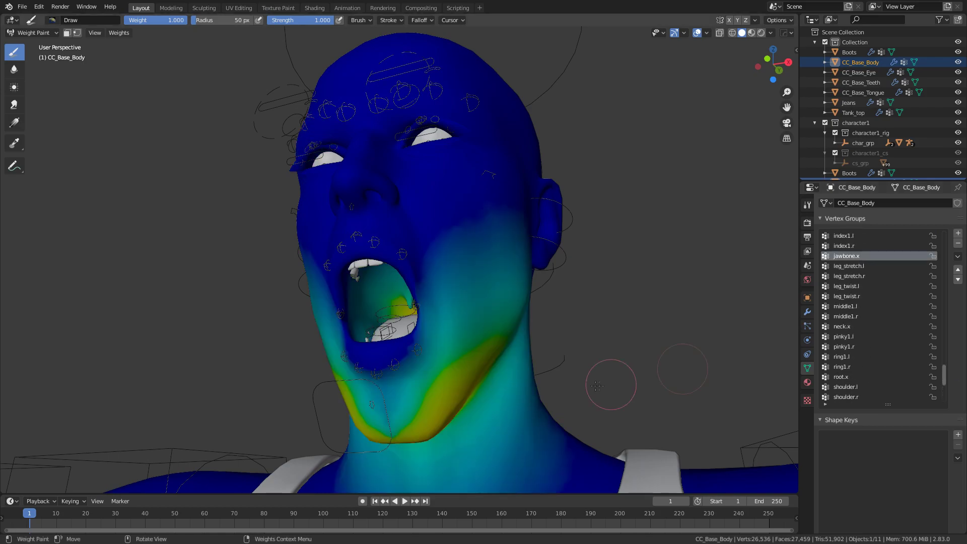
mouse_move(612, 385)
middle_mouse_down()
mouse_move(626, 411)
mouse_move(635, 347)
middle_mouse_up()
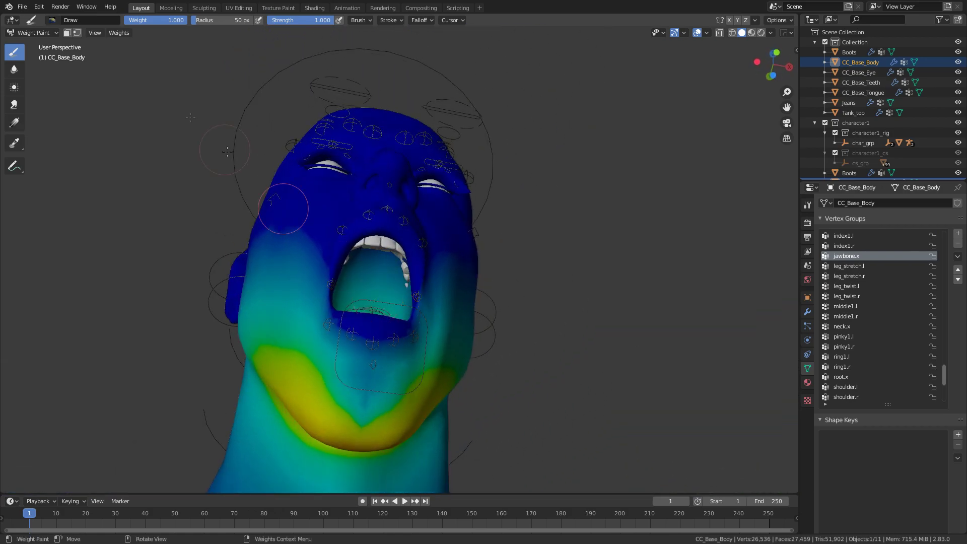
left_click(52, 19)
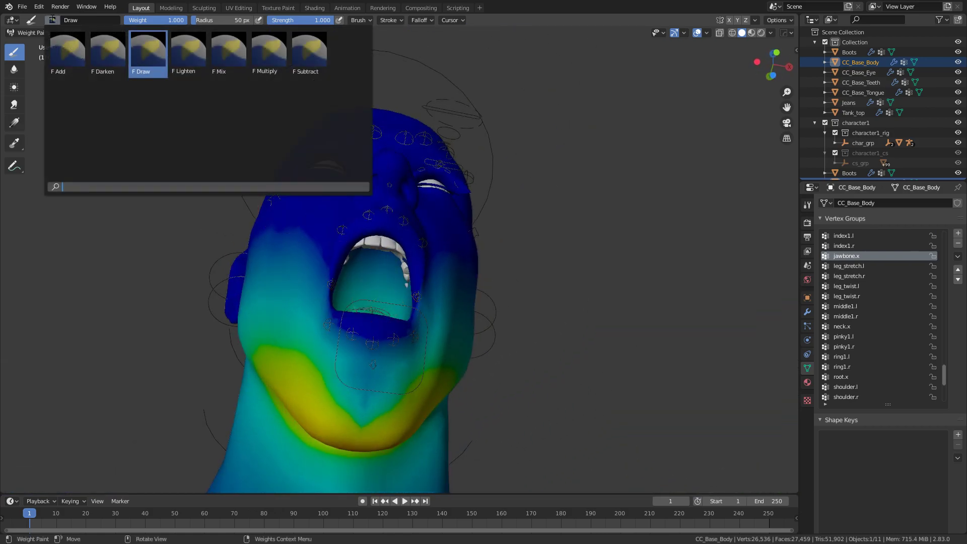
left_click(309, 50)
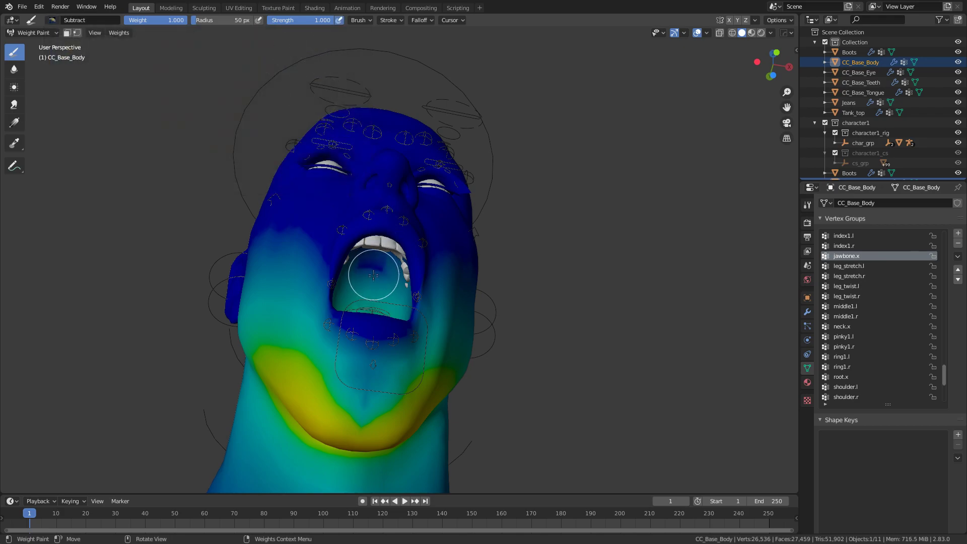
middle_click_drag(374, 277, 354, 309)
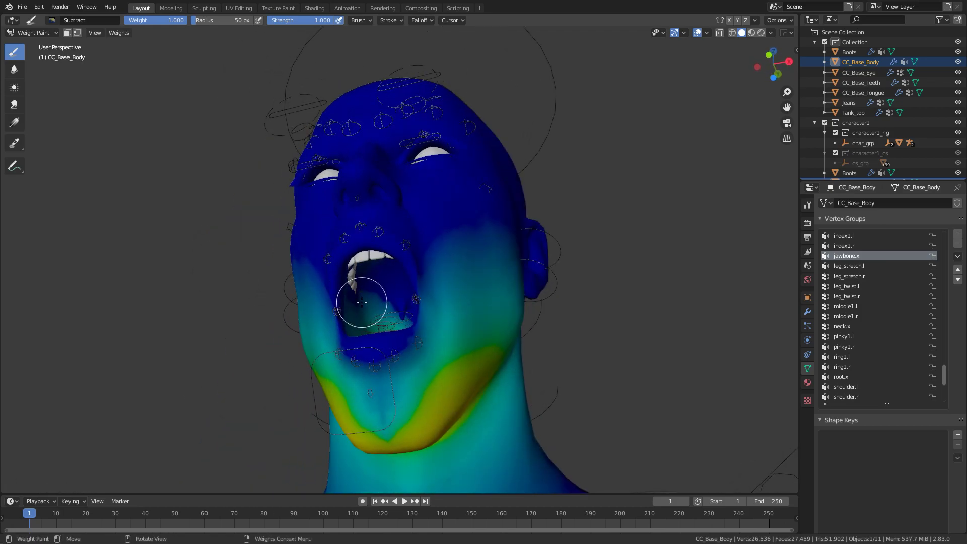
middle_click_drag(362, 301, 566, 173)
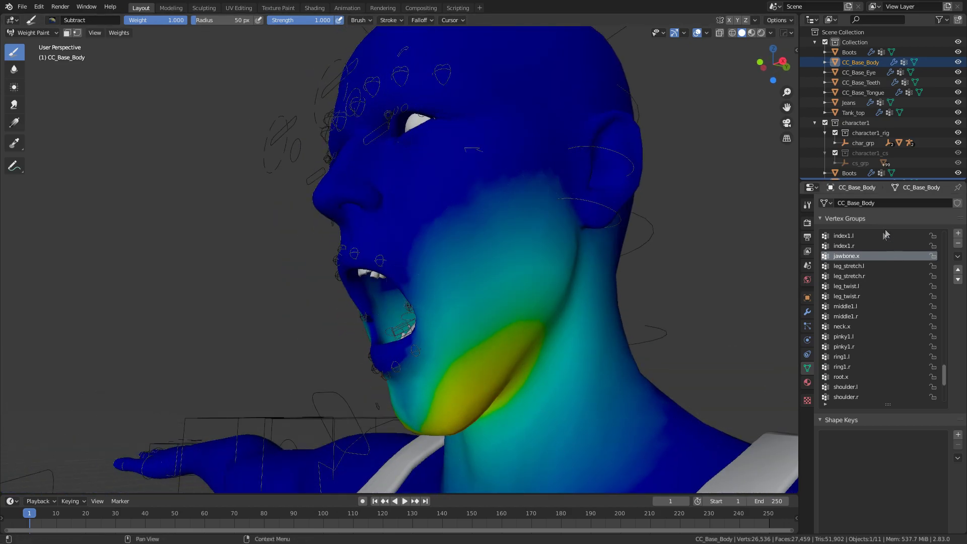
Display the middle1.r weights and inspect them on the right hand
left_click(855, 316)
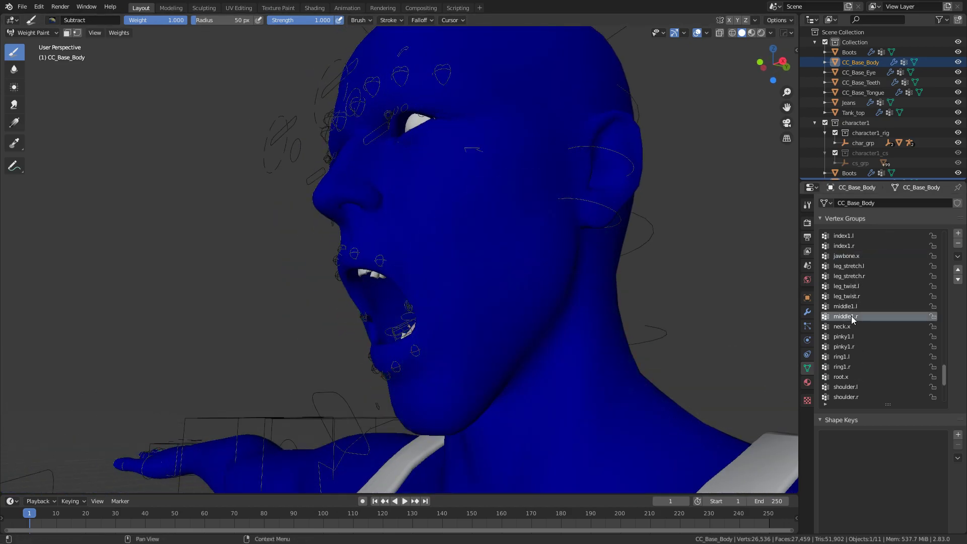
middle_click_drag(453, 453, 436, 446)
scroll(613, 372, "down", 5)
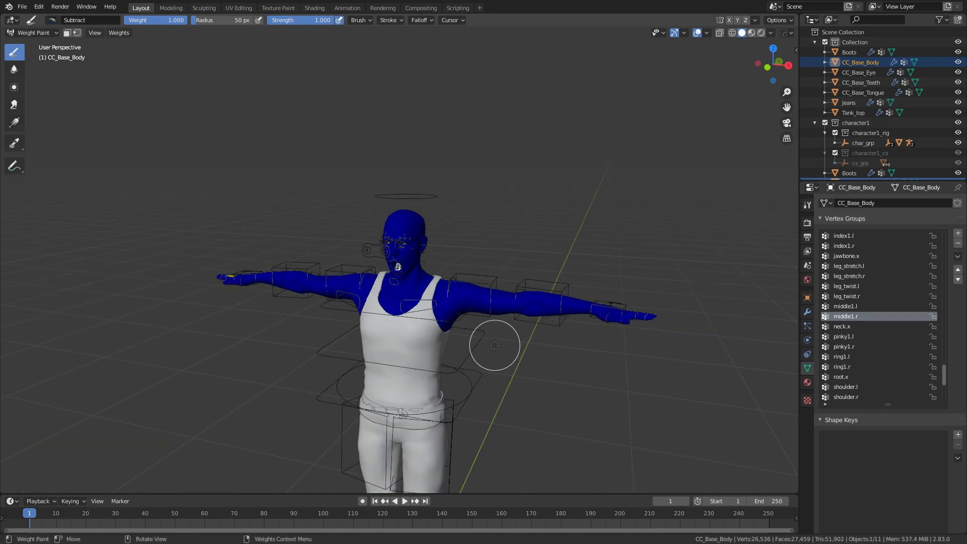
middle_click_drag(496, 341, 425, 363)
scroll(425, 363, "up", 5)
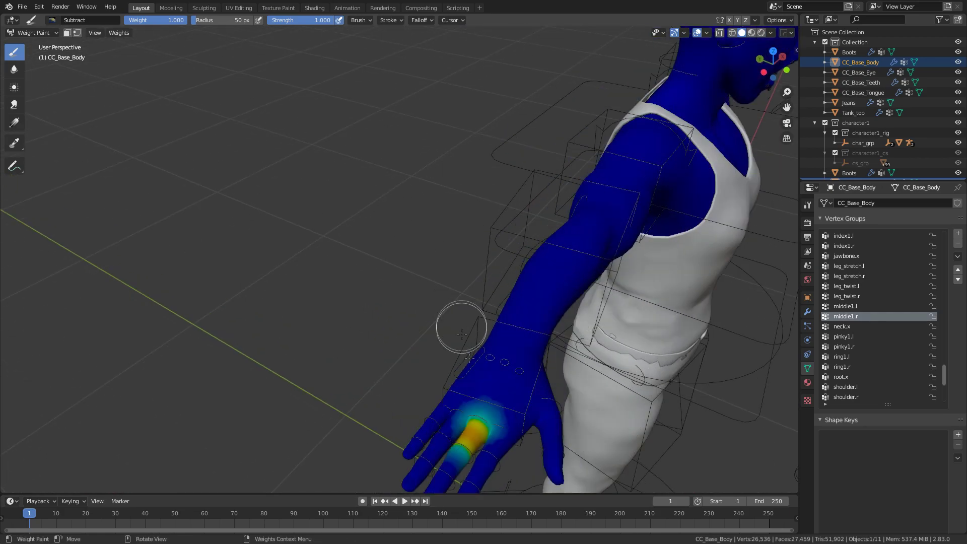
middle_click_drag(460, 328, 410, 379)
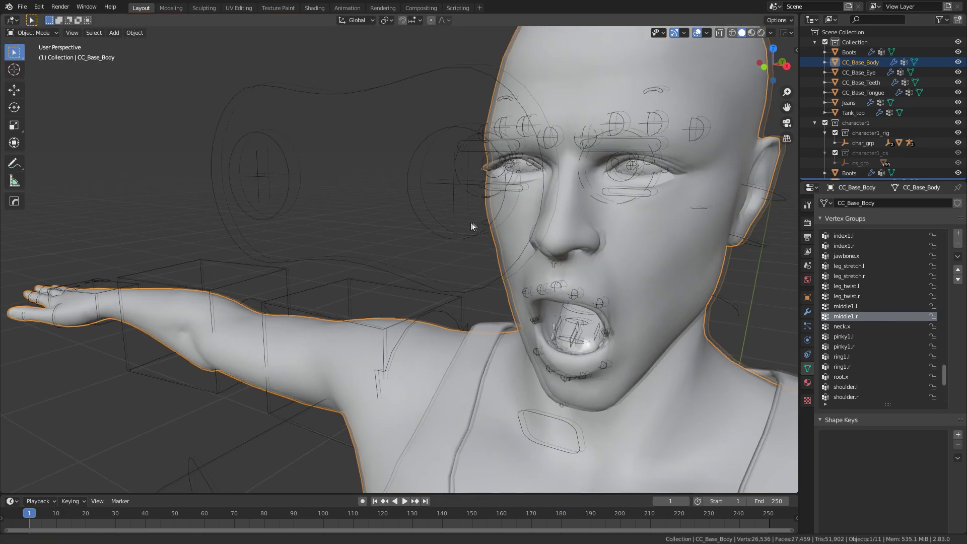
middle_click_drag(471, 225, 470, 226)
Put the rig in Pose Mode, select all bones, clear their transforms, and view the face from the front
left_click(439, 232)
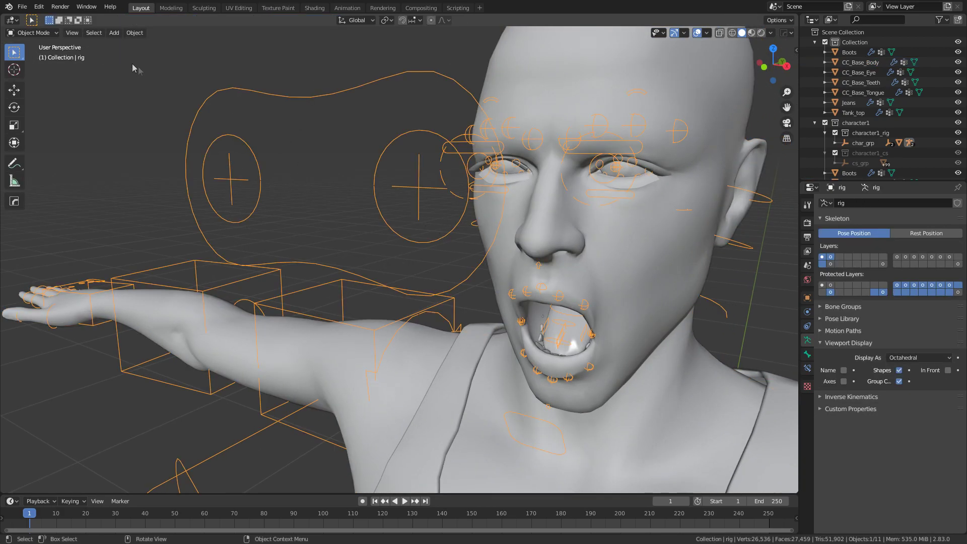
left_click(33, 32)
left_click(32, 66)
scroll(515, 277, "down", 4)
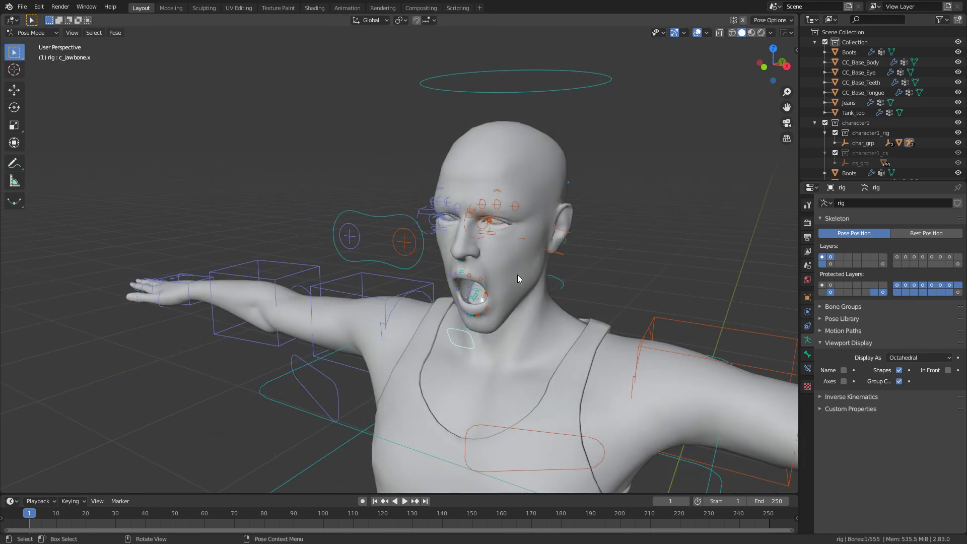
key("a")
key("alt")
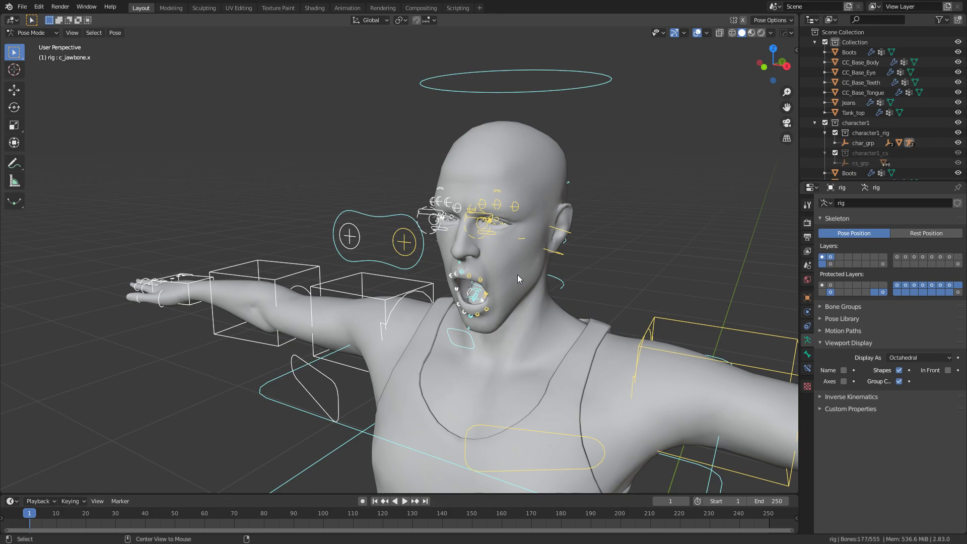
key("alt+r")
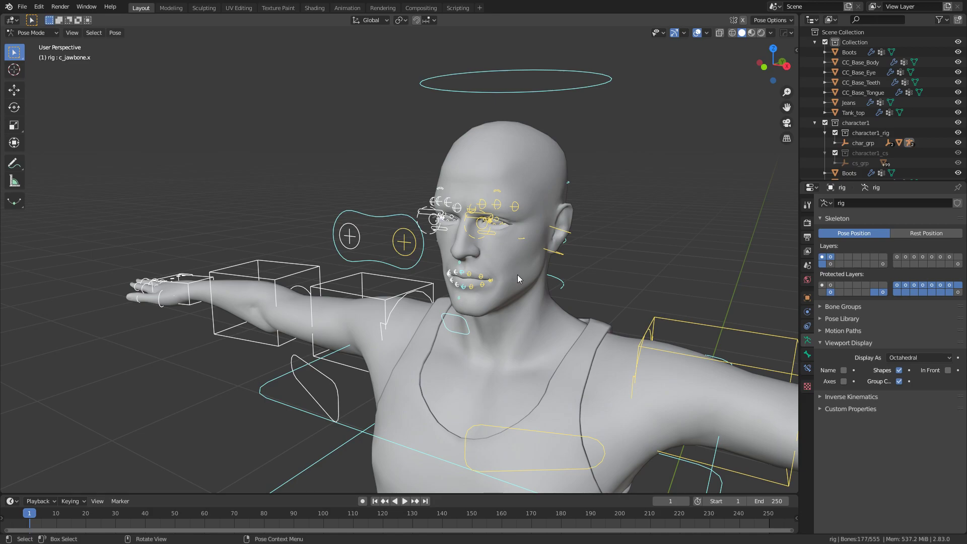
key("KP_1")
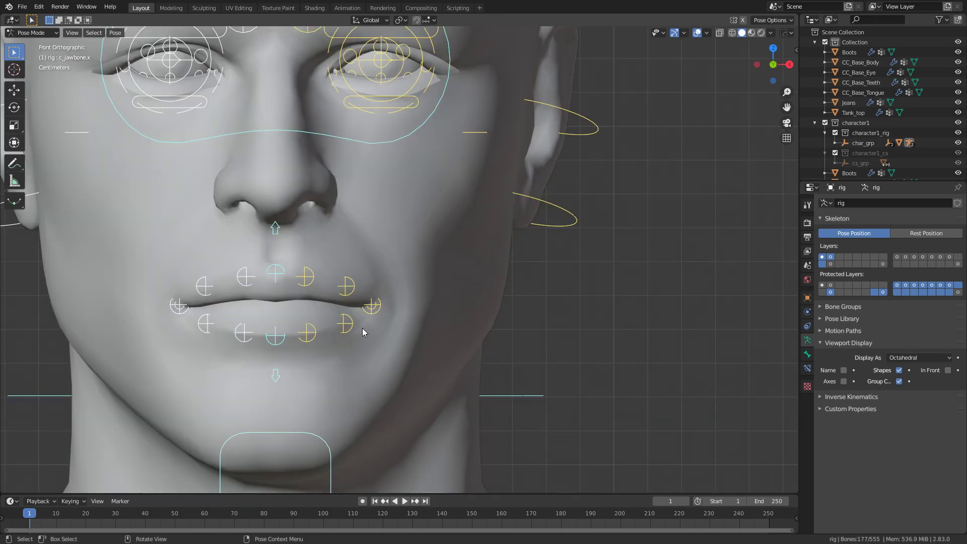
Move the c_lips_smile.l control up and outward to lift the left mouth corner
middle_click_drag(363, 332, 418, 339, "shift")
left_click(435, 312)
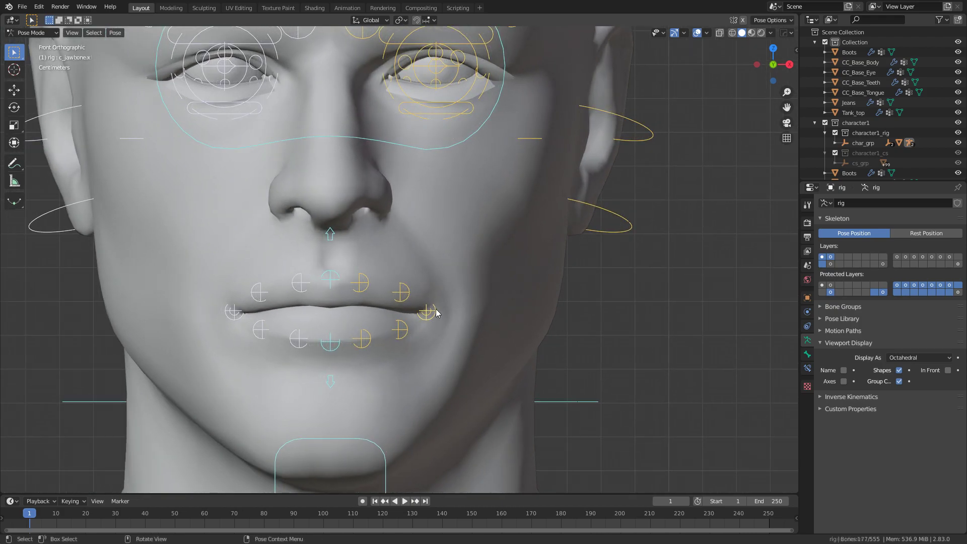
key("g")
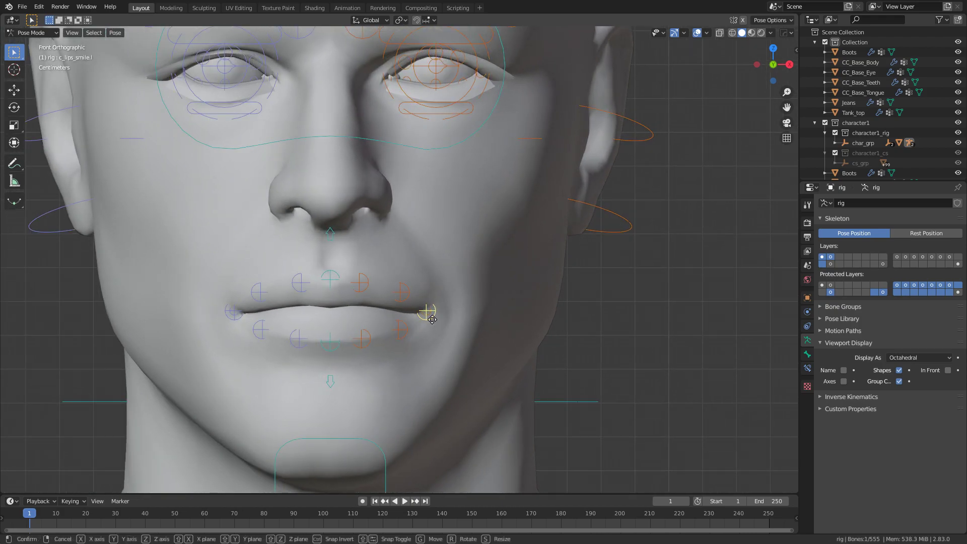
left_click(477, 274)
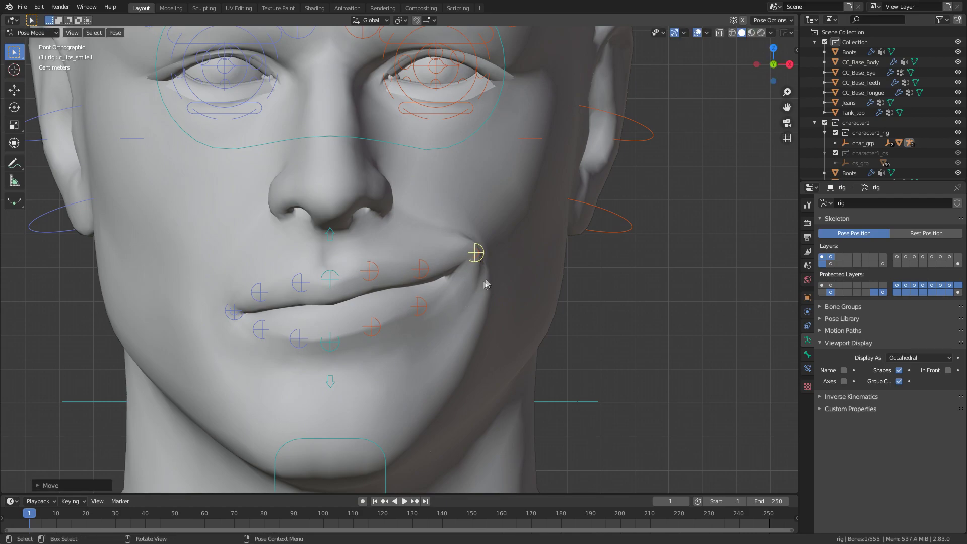
mouse_move(485, 283)
middle_mouse_down()
mouse_move(445, 298)
mouse_move(453, 282)
mouse_move(474, 296)
middle_mouse_up()
scroll(499, 252, "up", 5)
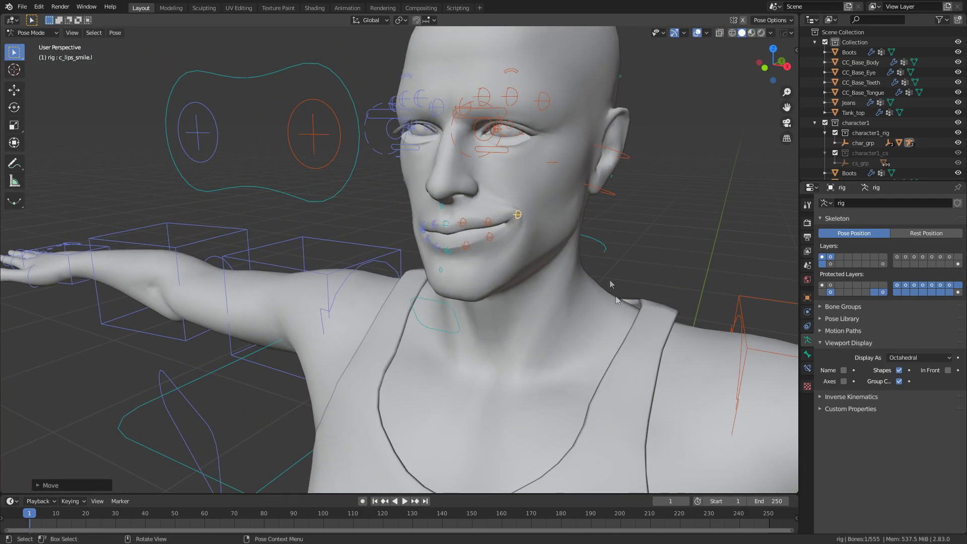
left_click(32, 33)
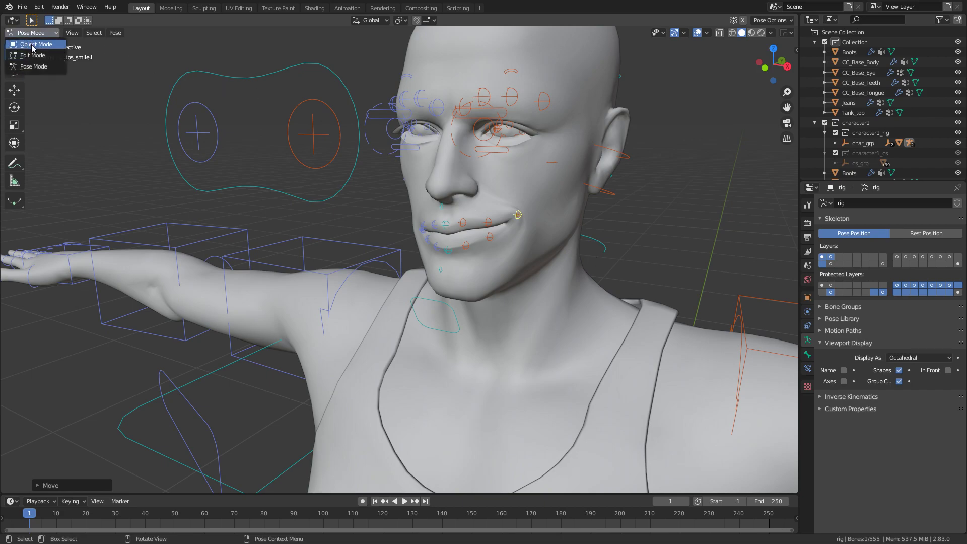
In Object Mode, apply CC_Base_Body's rig Armature modifier as a shape key
left_click(34, 45)
left_click(525, 184)
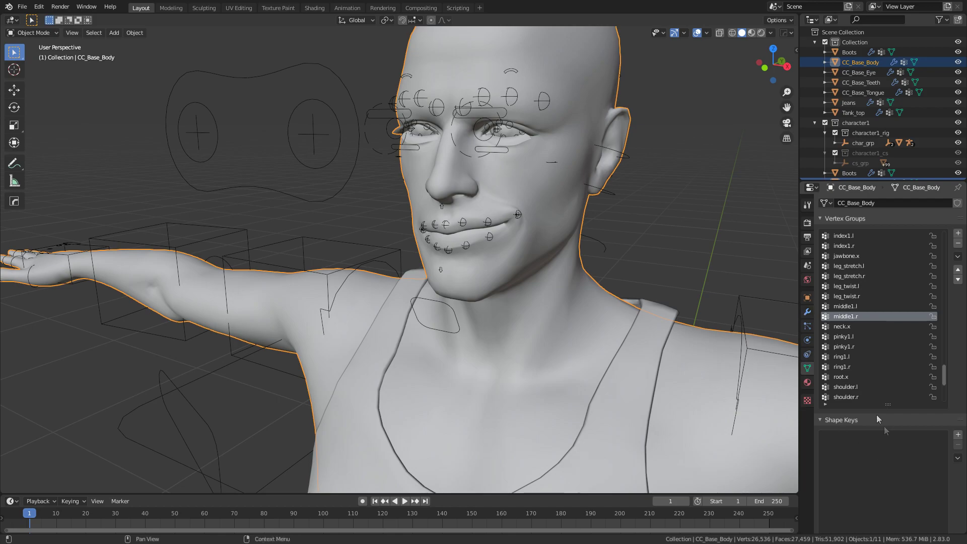
left_click(808, 312)
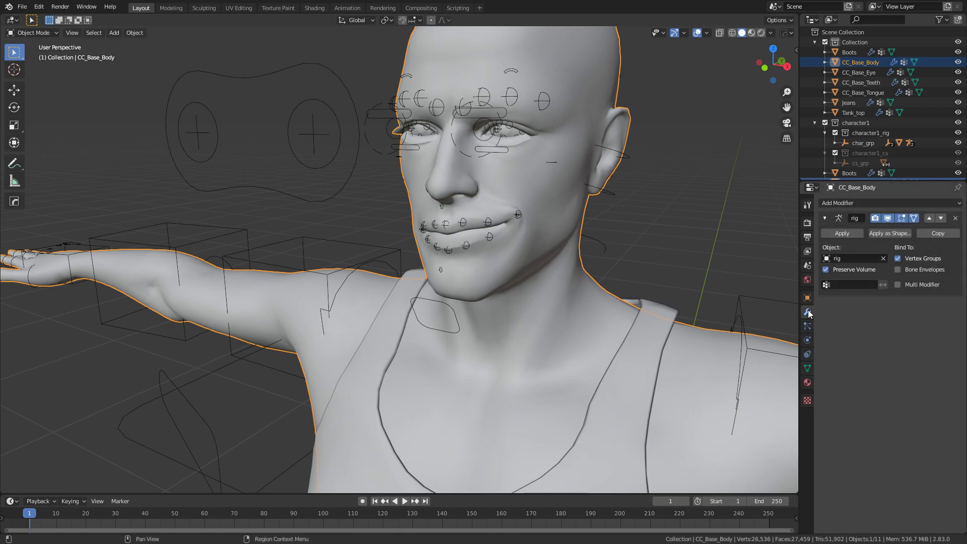
left_click(881, 234)
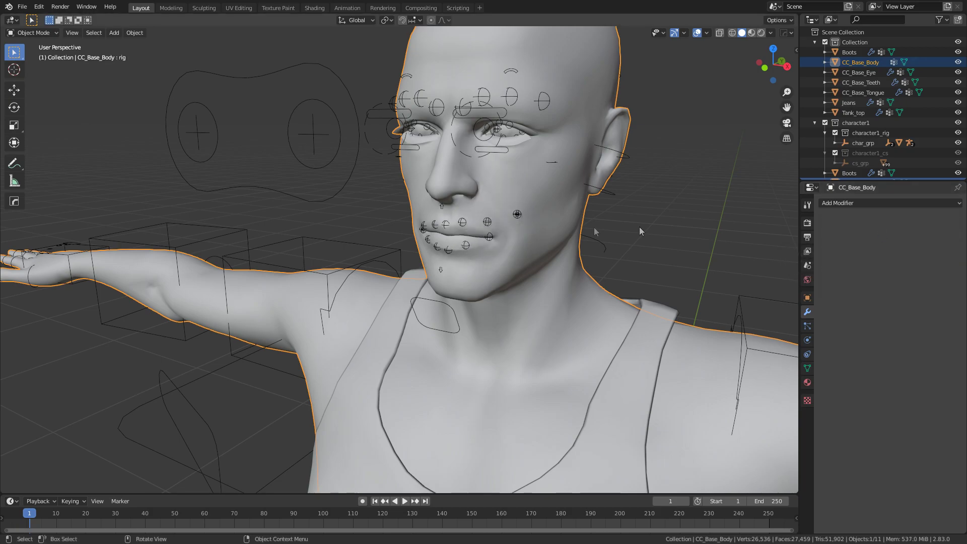
Rename the new shape key to L_Smile and test its value
left_click(808, 369)
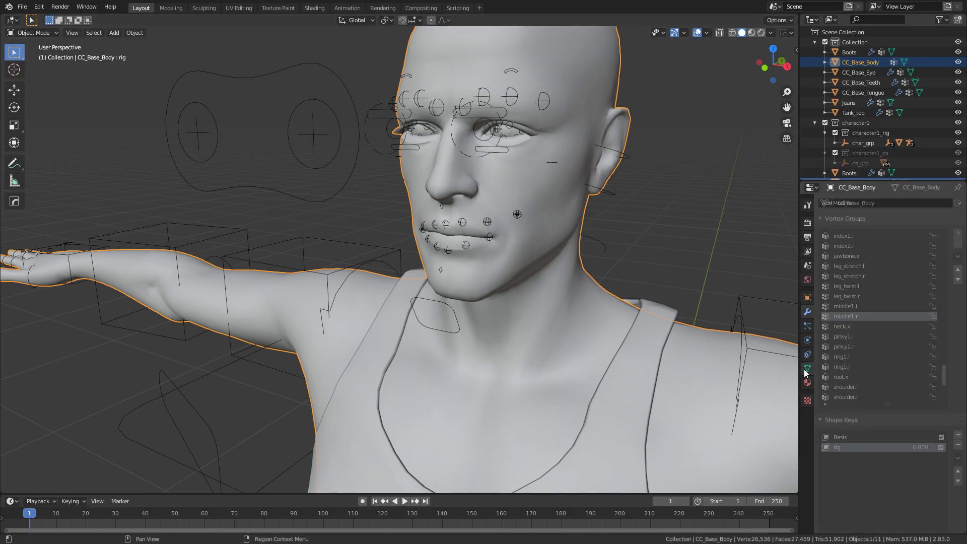
double_click(842, 448)
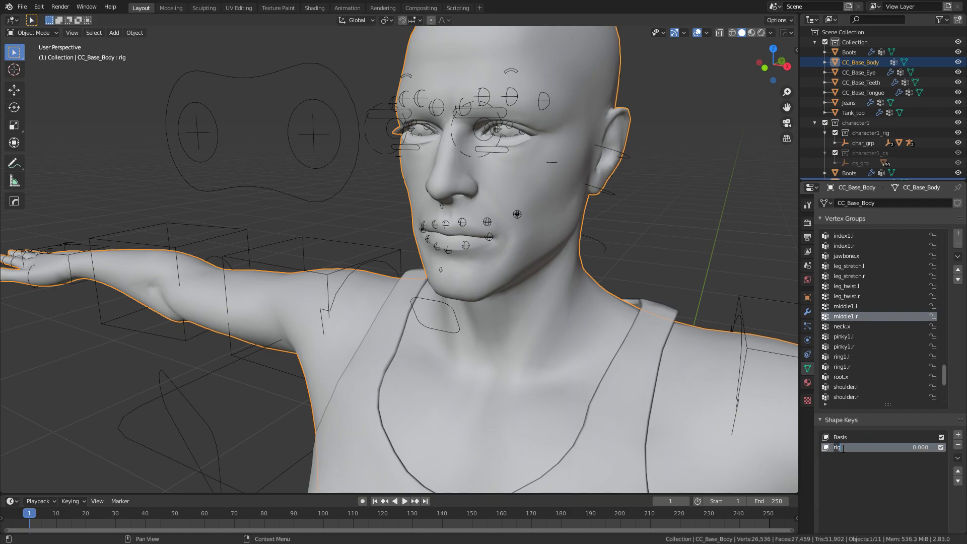
type("L_Smile")
key("Return")
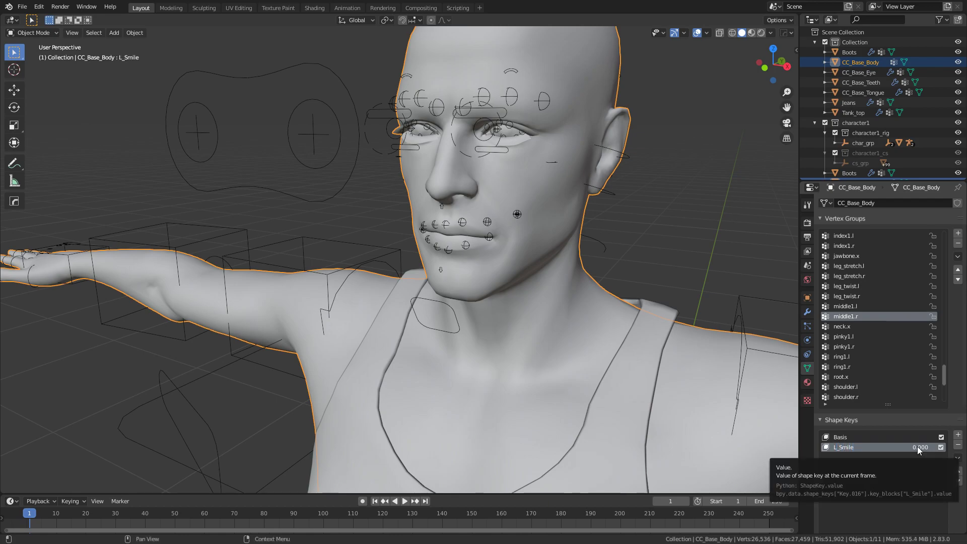
mouse_move(918, 450)
left_mouse_down()
mouse_move(947, 450)
mouse_move(918, 447)
left_mouse_up()
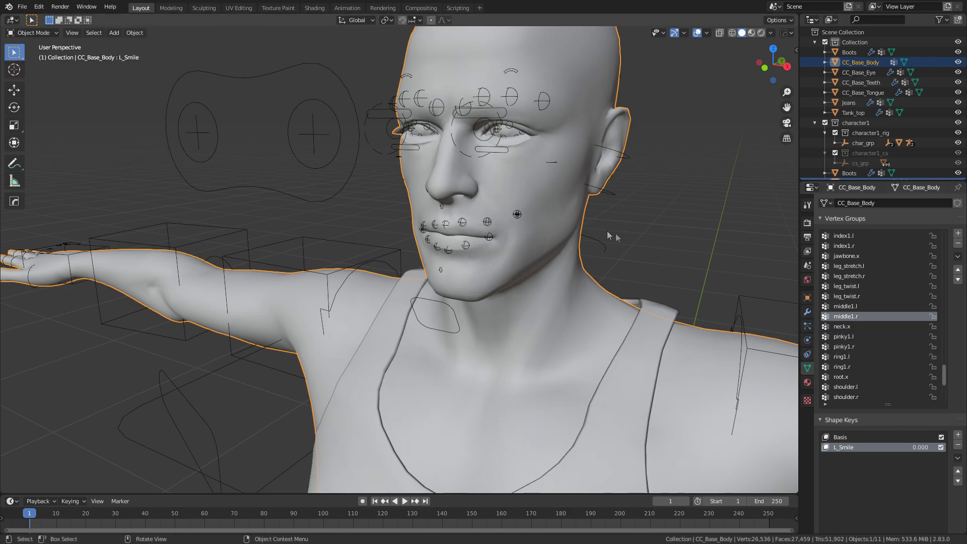
left_click(808, 312)
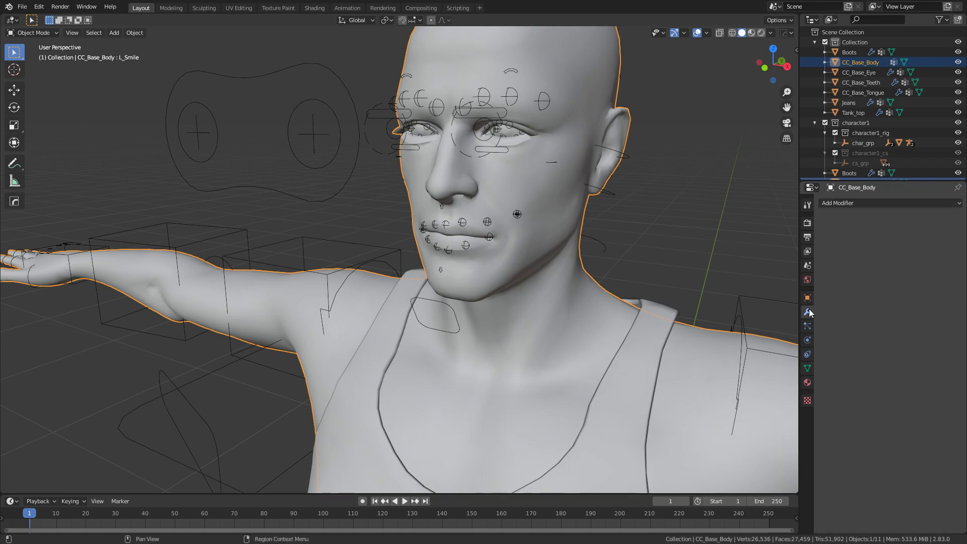
Add an Armature modifier to CC_Base_Body with its Object set to rig
left_click(851, 204)
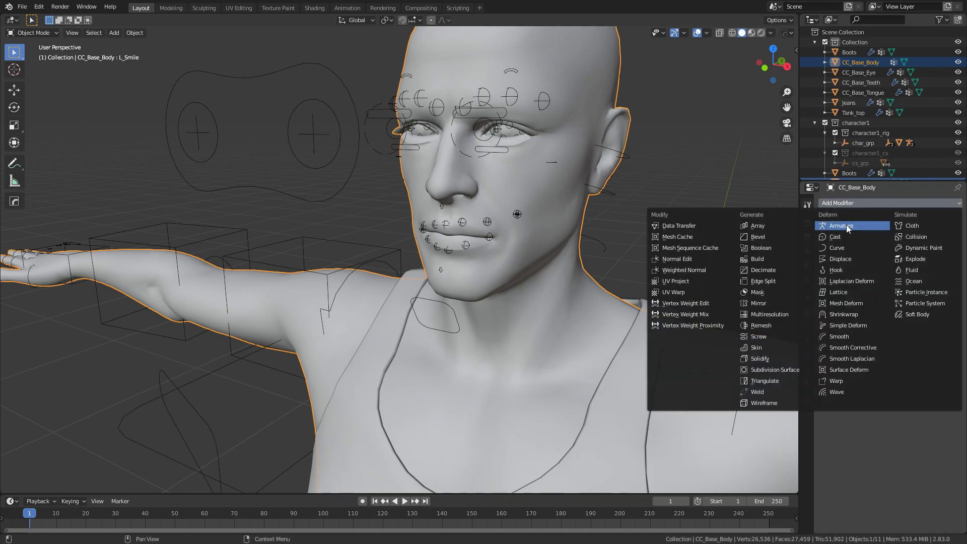
left_click(849, 226)
left_click(855, 259)
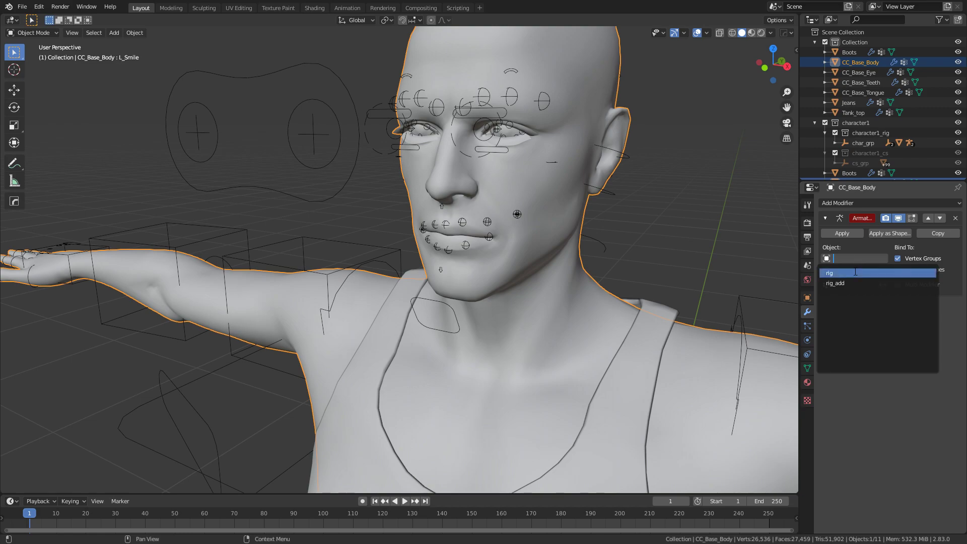
left_click(855, 272)
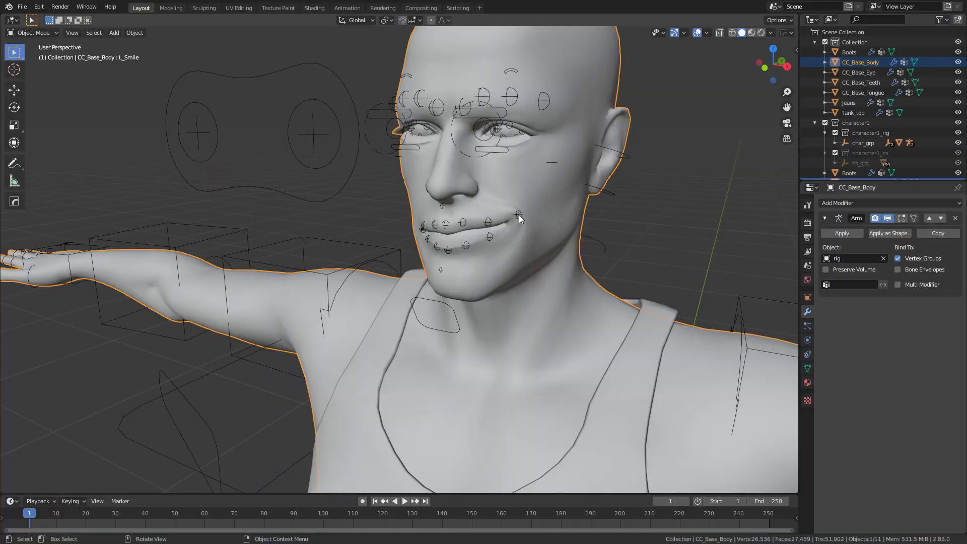
Select the rig and switch it to Pose Mode
left_click(519, 215)
left_click(28, 33)
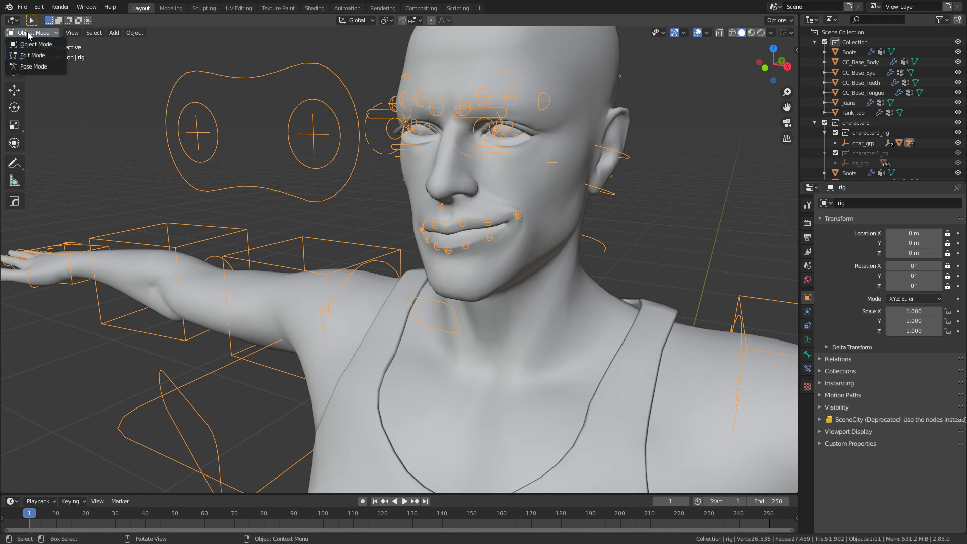
left_click(33, 67)
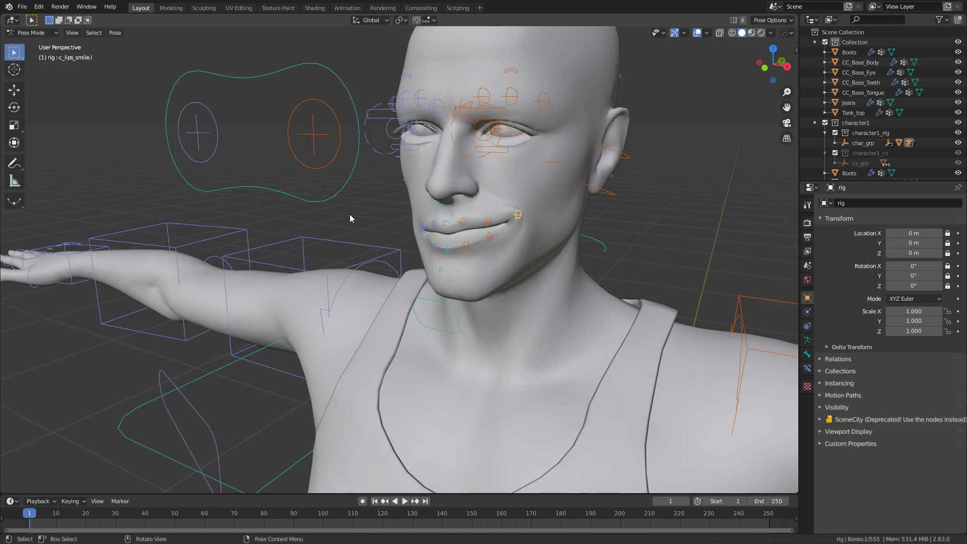
Select all bones and clear the rig's pose with Alt+G
key("a")
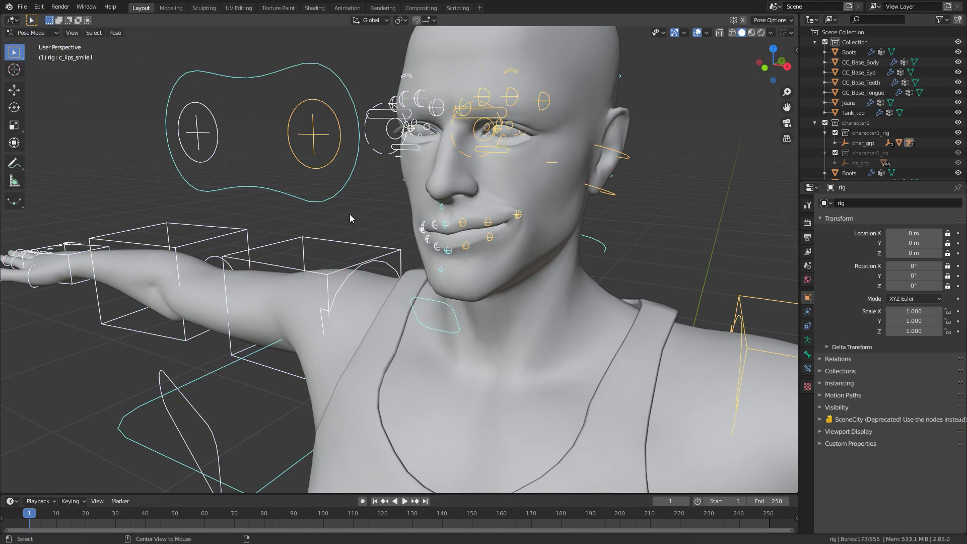
key("alt+g")
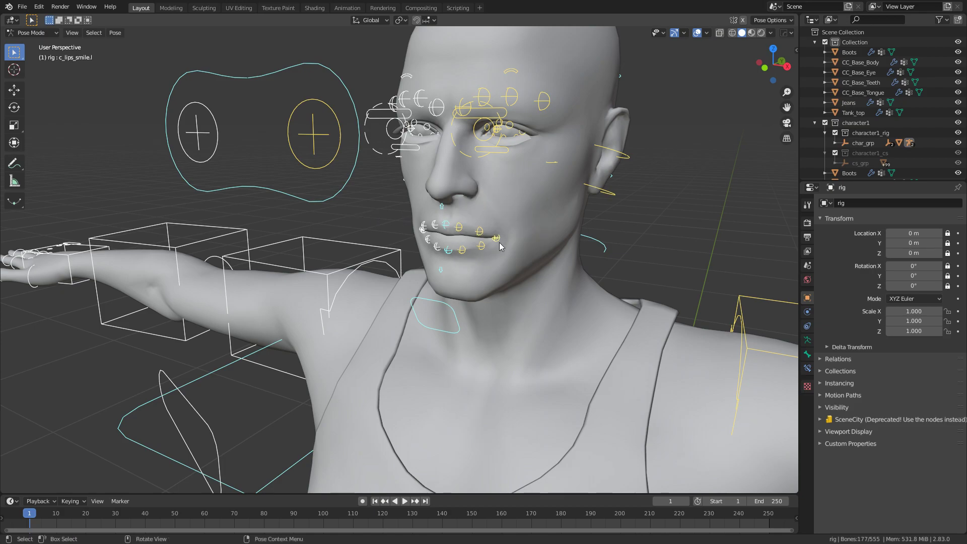
middle_click_drag(501, 234, 564, 225)
Raise the right and left mouth-corner controls into a two-sided smile
left_click_drag(564, 226, 545, 200)
left_click(545, 200)
middle_click_drag(545, 200, 474, 249)
left_click(451, 243)
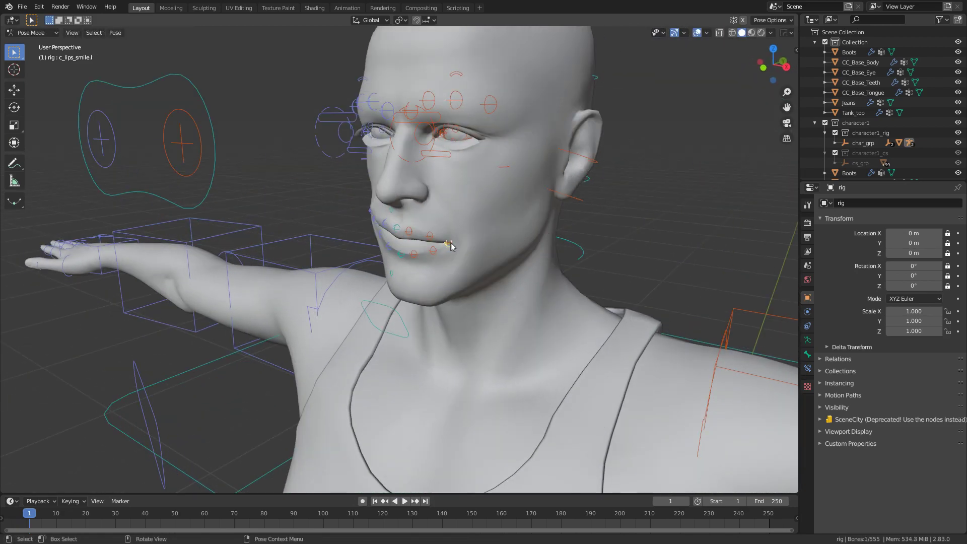
key("g")
left_click(468, 225)
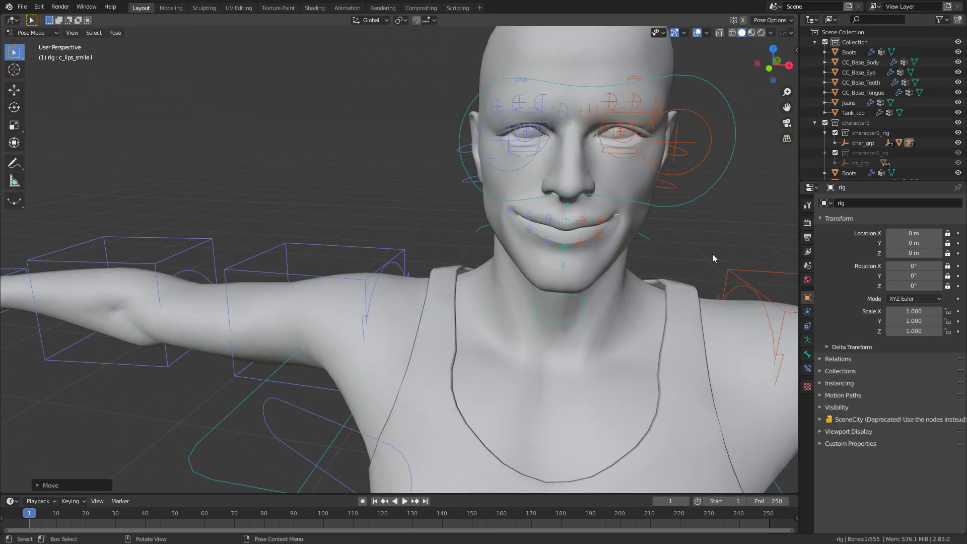
middle_click_drag(712, 253, 676, 256)
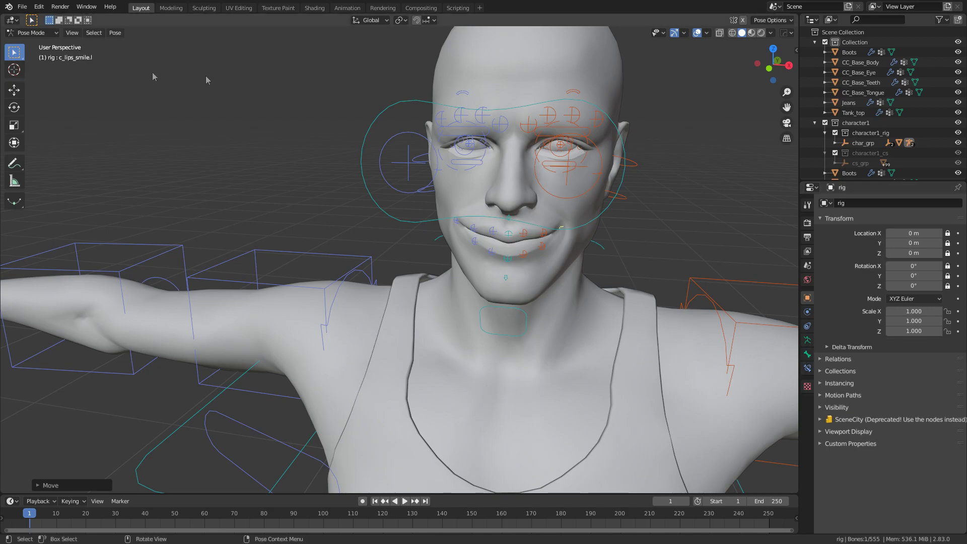
Return to Object Mode and select CC_Base_Body
left_click(31, 32)
left_click(30, 41)
left_click(617, 162)
middle_click_drag(651, 170, 637, 174)
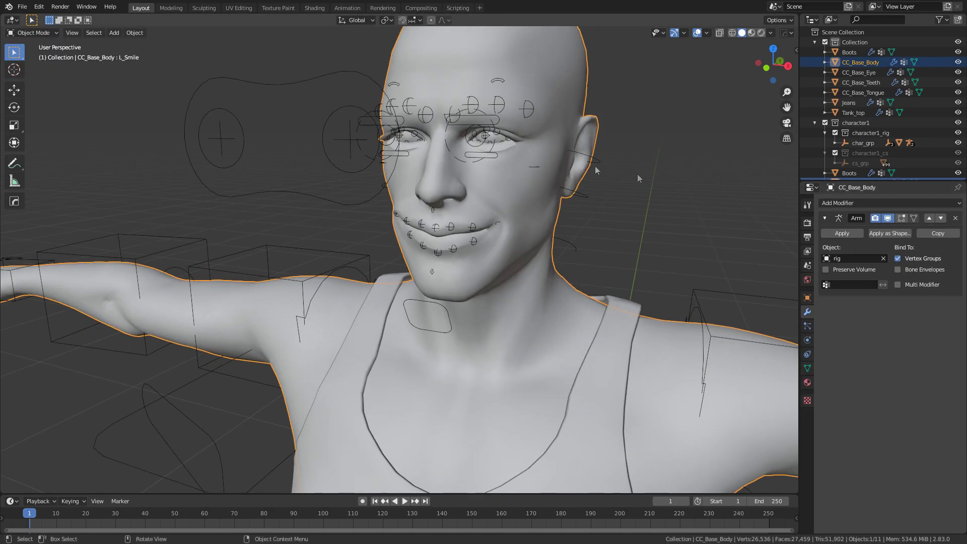
Apply the Armature modifier as a new Armature shape key and set it to 1.000
left_click(890, 233)
left_click(807, 368)
left_click(865, 458)
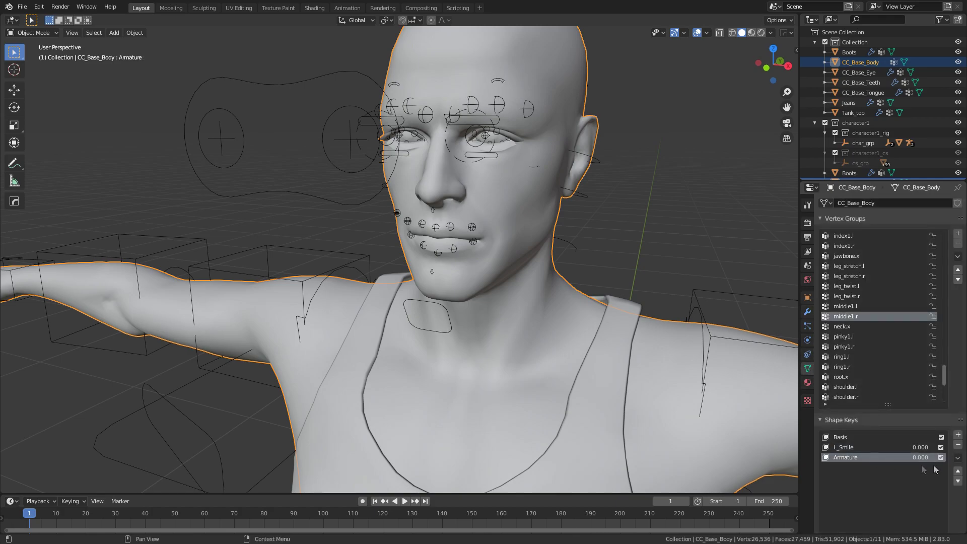
left_click_drag(918, 460, 938, 460)
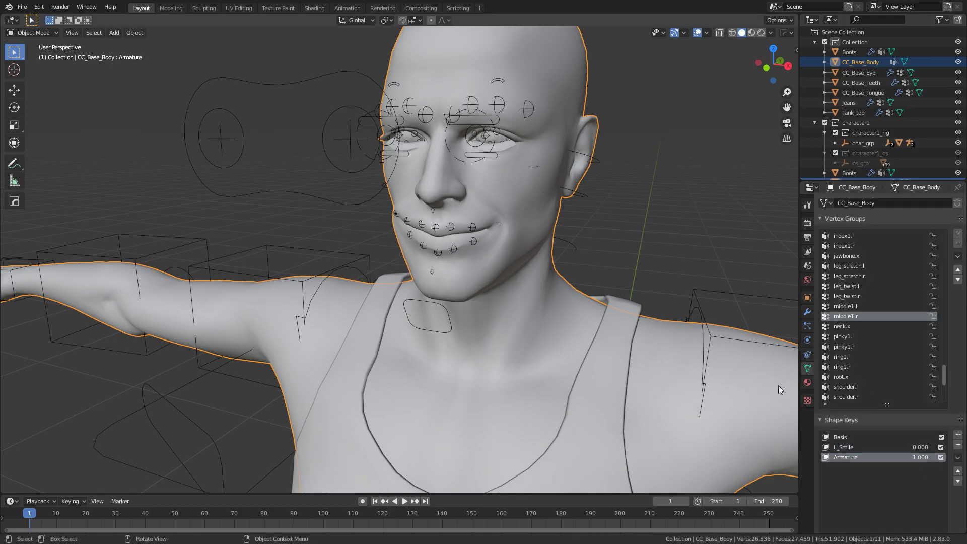
mouse_move(916, 447)
left_mouse_down()
mouse_move(938, 447)
mouse_move(914, 457)
left_mouse_up()
key("ctrl+z")
Select the rig, switch it into Pose Mode, then back to Object Mode
left_click(279, 87)
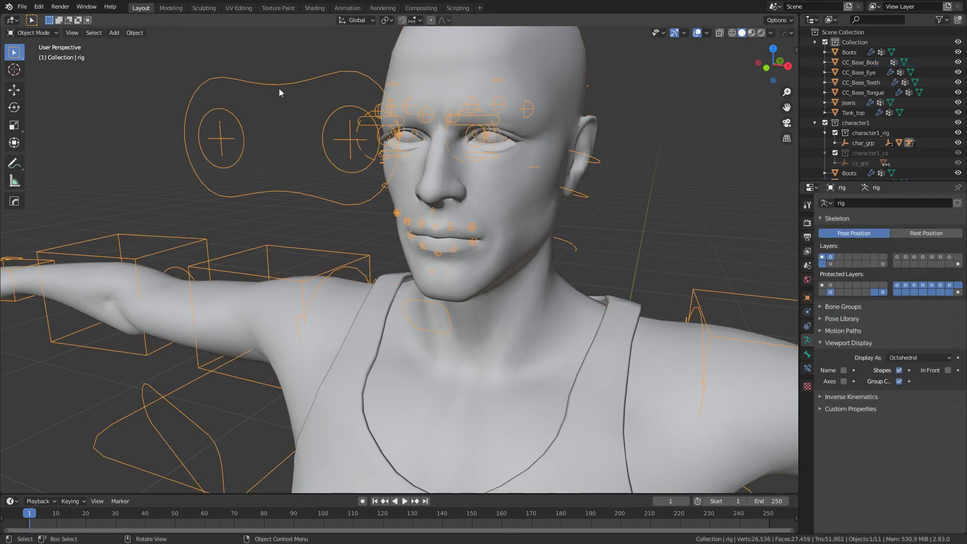
left_click(32, 33)
left_click(43, 67)
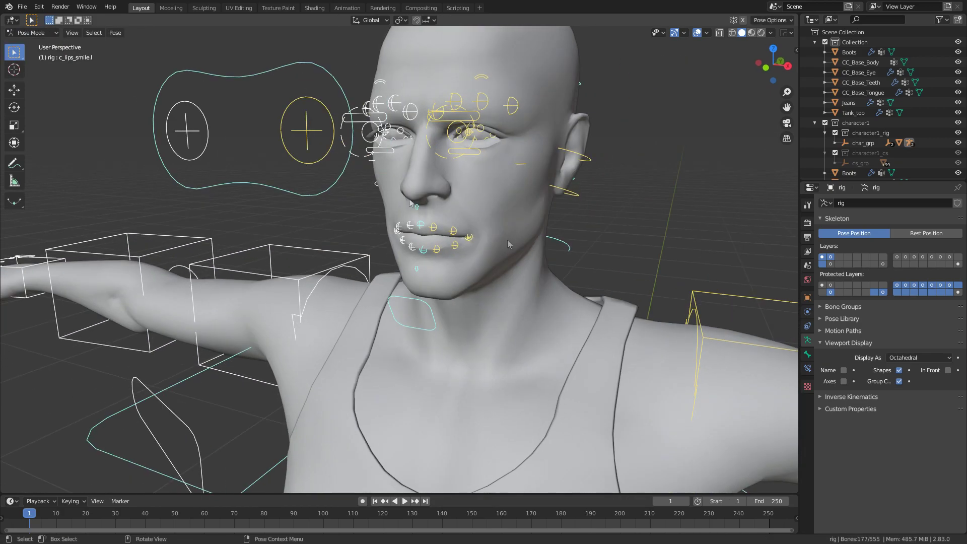
left_click(31, 33)
left_click(30, 44)
Add an Armature modifier to CC_Base_Body with its Object set to rig
left_click(470, 176)
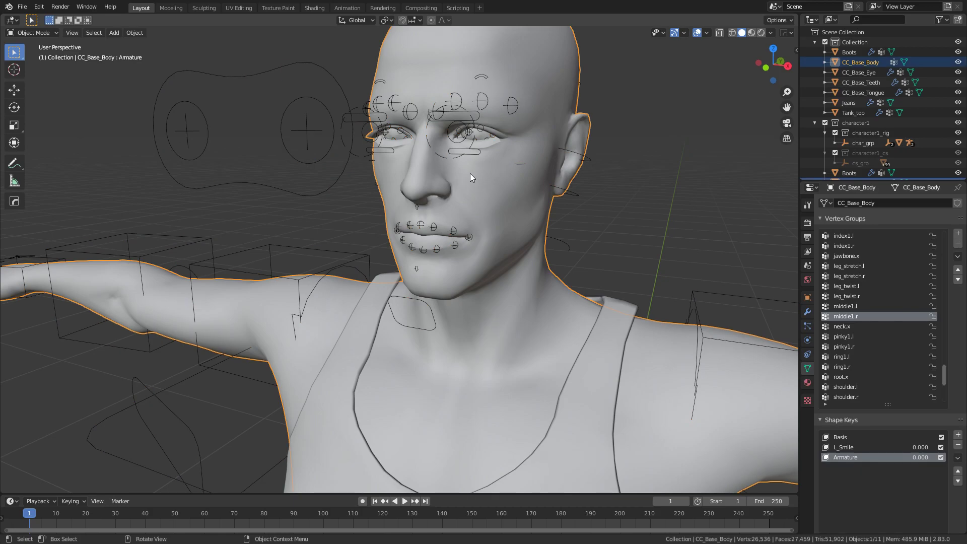
left_click(808, 312)
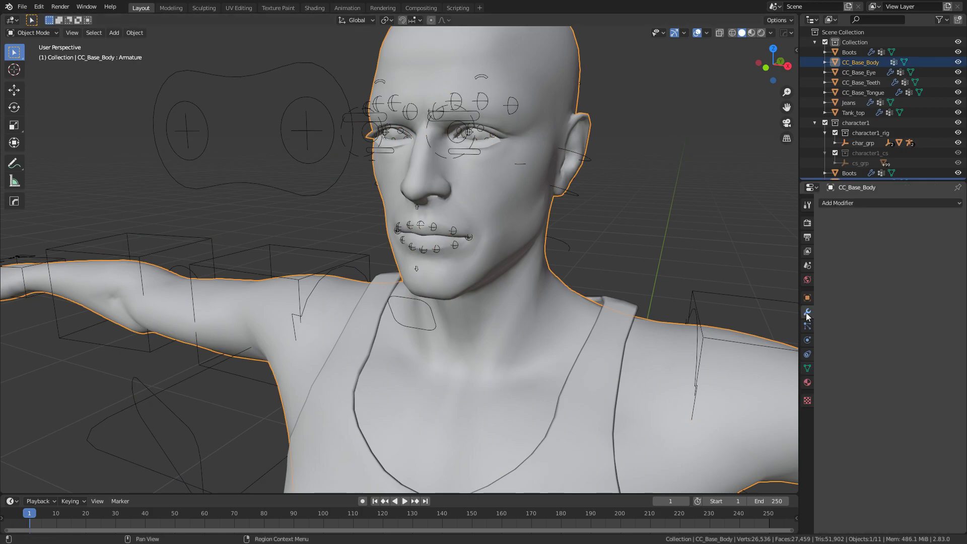
left_click(859, 202)
left_click(852, 227)
left_click(851, 259)
left_click(857, 269)
Select the rig again and put it in Pose Mode
left_click(467, 235)
left_click(32, 33)
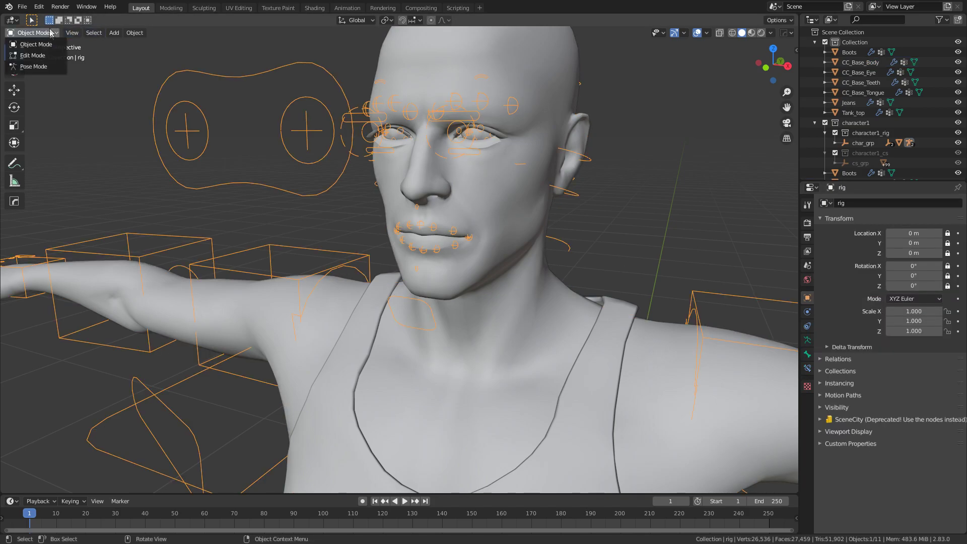
left_click(30, 68)
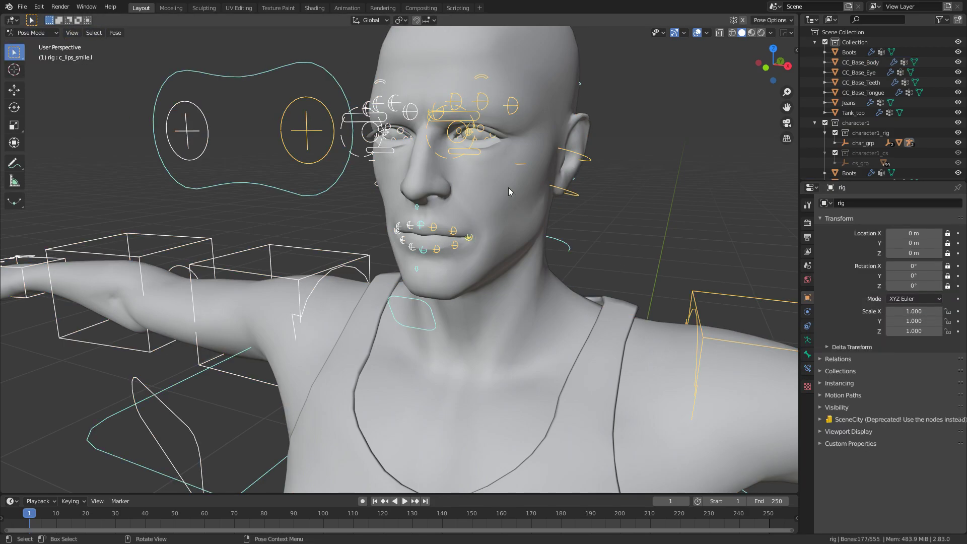
middle_click_drag(508, 188, 459, 228)
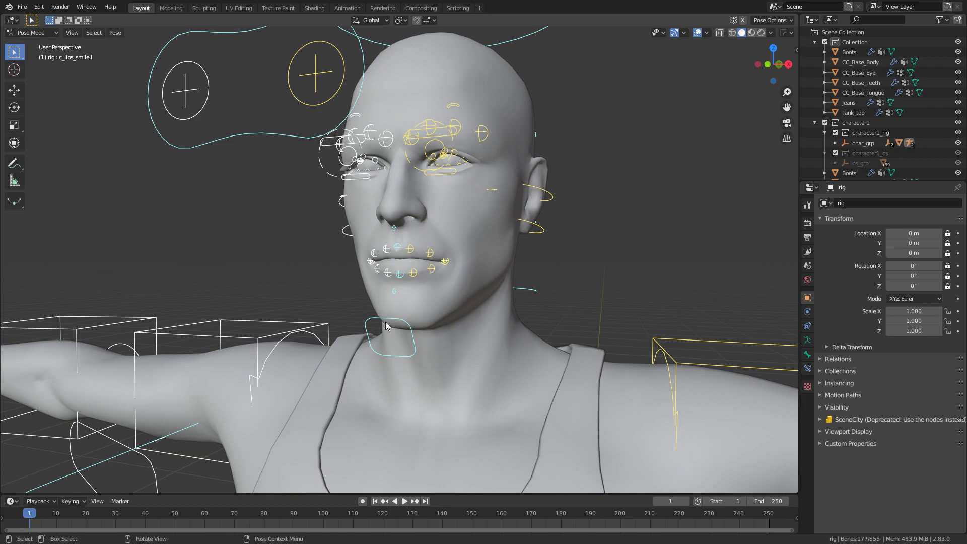
Select c_jawbone.x and move it down so the mouth opens wide
left_click(393, 322)
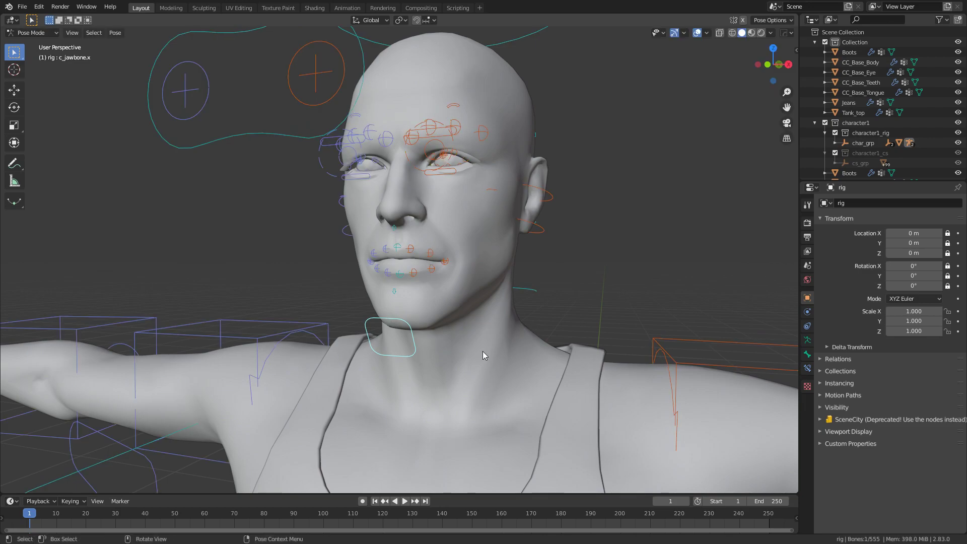
key("g")
left_click(443, 339)
mouse_move(443, 339)
middle_mouse_down()
mouse_move(468, 358)
mouse_move(449, 353)
middle_mouse_up()
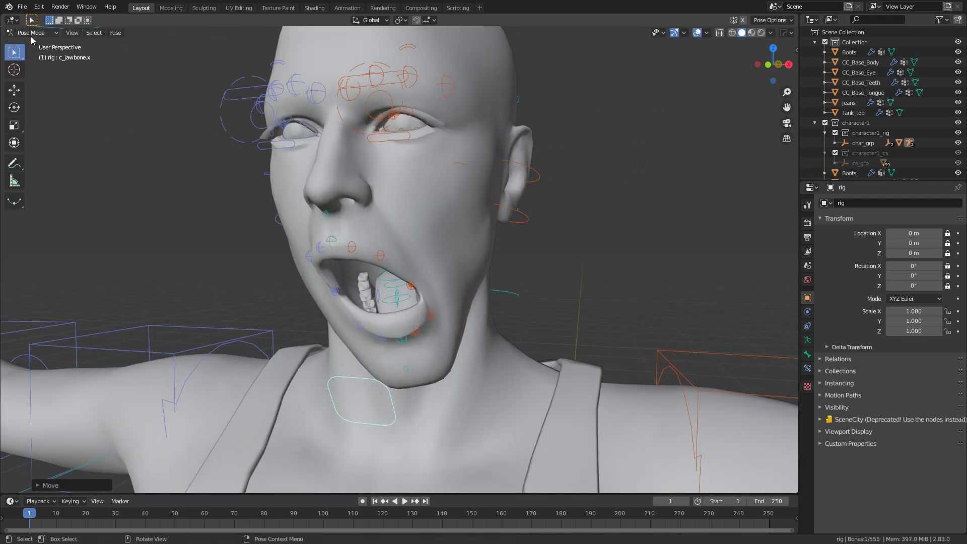
left_click(31, 33)
In Object Mode, apply the body's Armature modifier as a new shape key
left_click(30, 40)
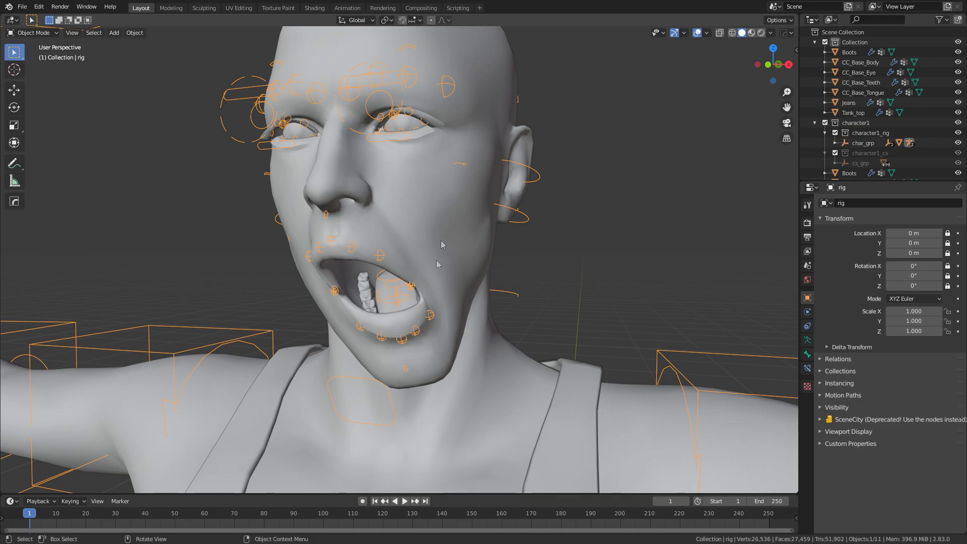
left_click(444, 224)
left_click(893, 234)
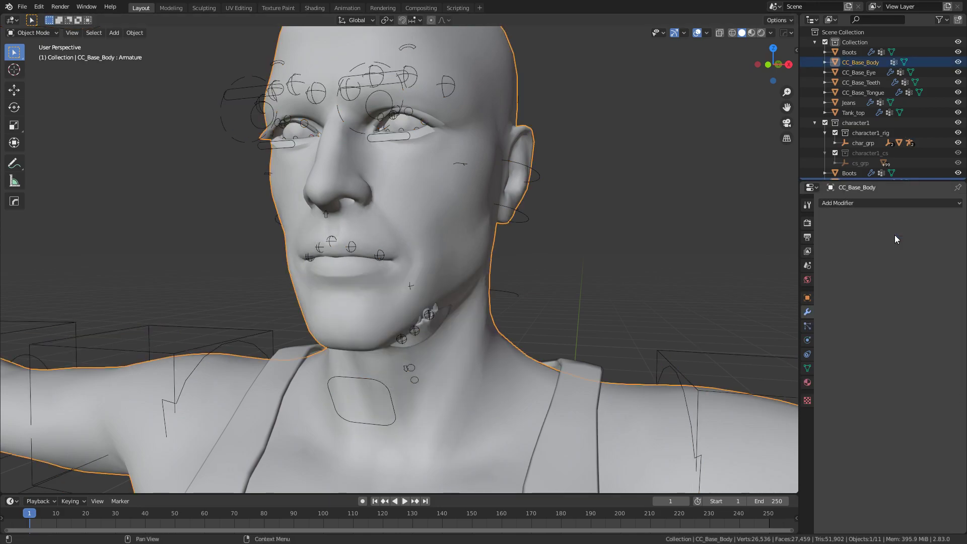
left_click(808, 368)
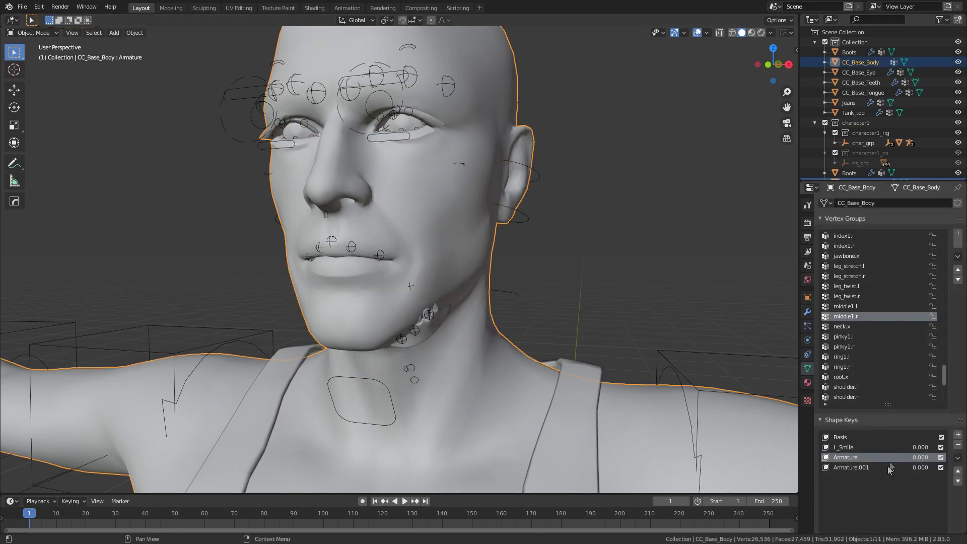
Apply CC_Base_Teeth's Armature modifier as a shape key
left_click(427, 340)
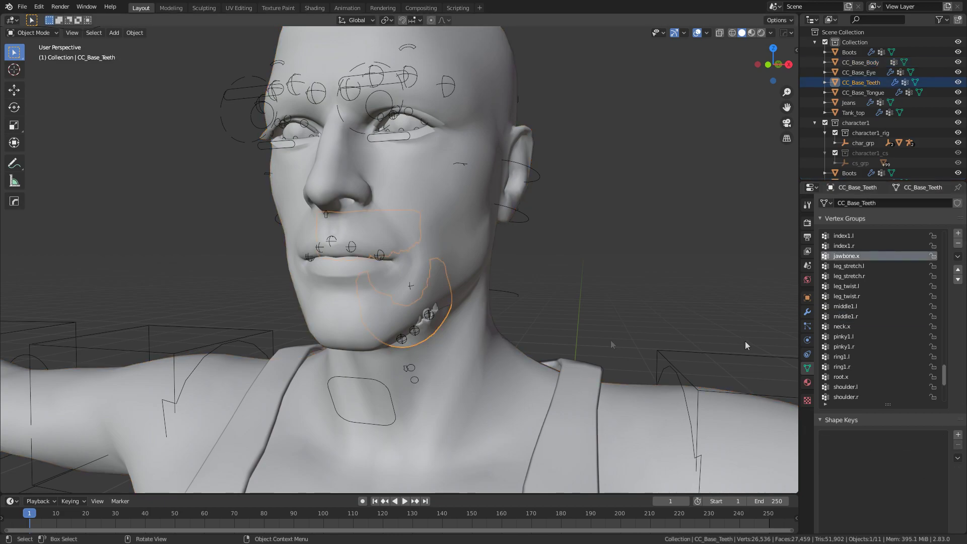
left_click(808, 312)
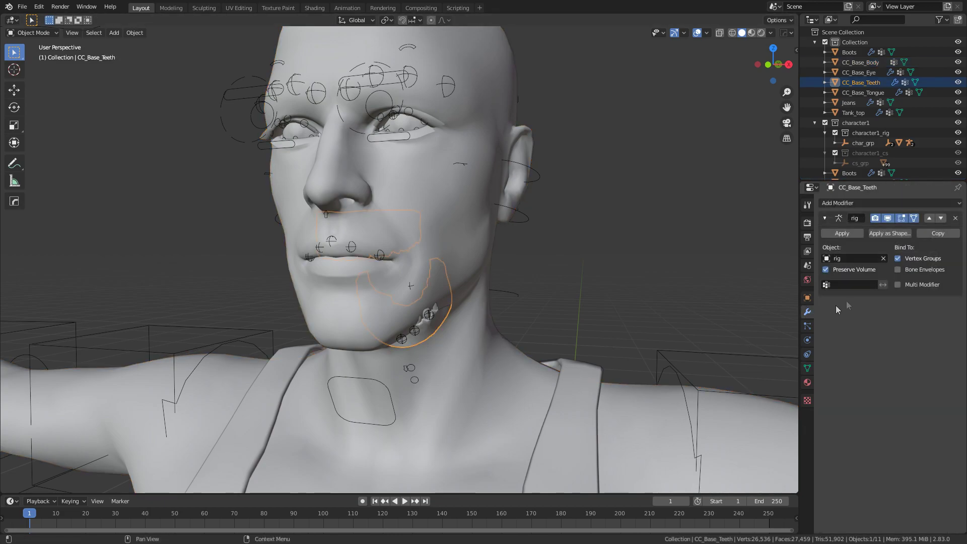
left_click(883, 235)
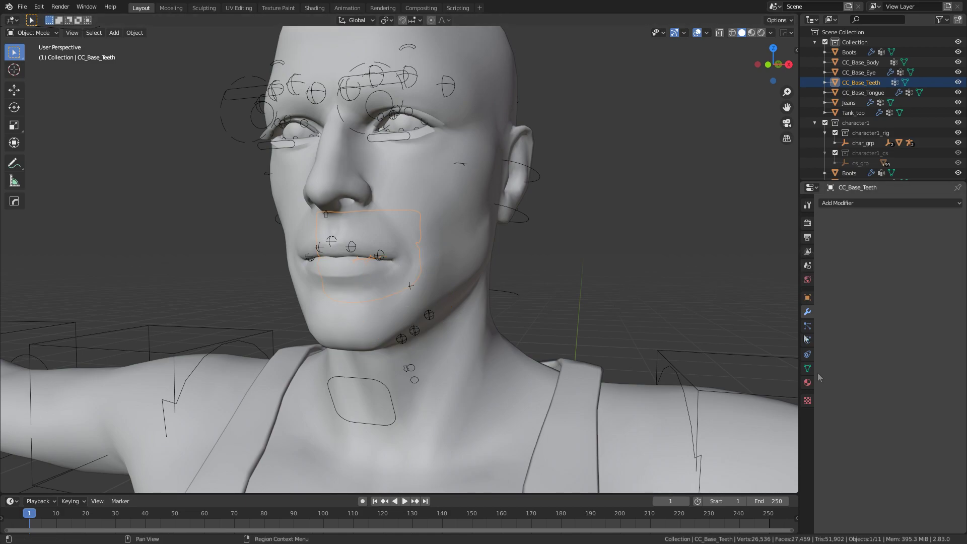
Set the body's Armature.001 shape key to 1.000
left_click(442, 266)
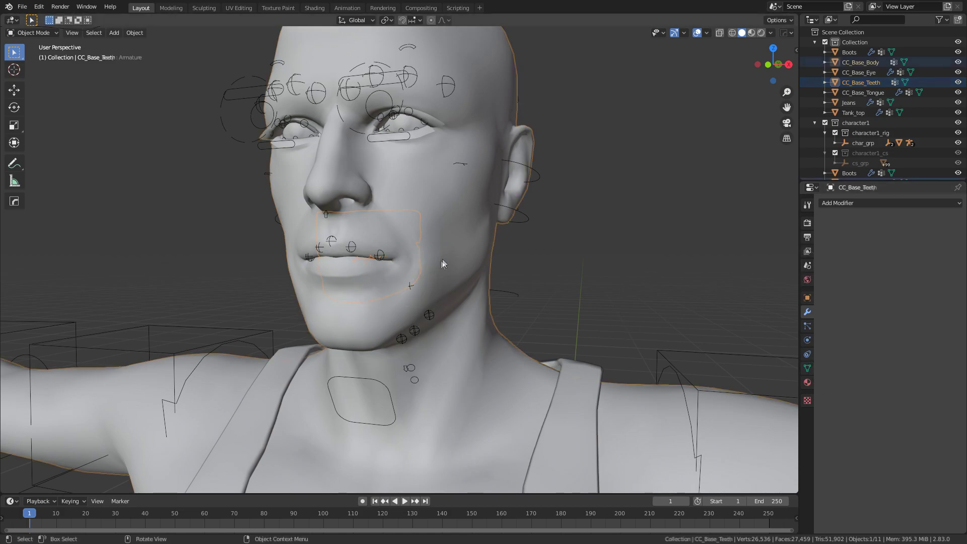
left_click(808, 368)
left_click(940, 468)
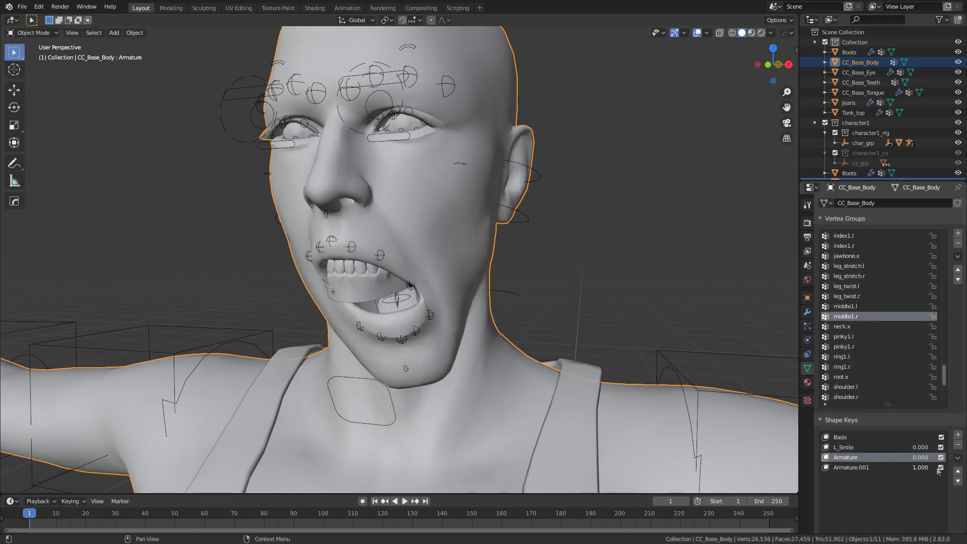
Set the teeth's rig key to 1.000, add a rig-bound Armature modifier, and start one on the body
left_click(361, 288)
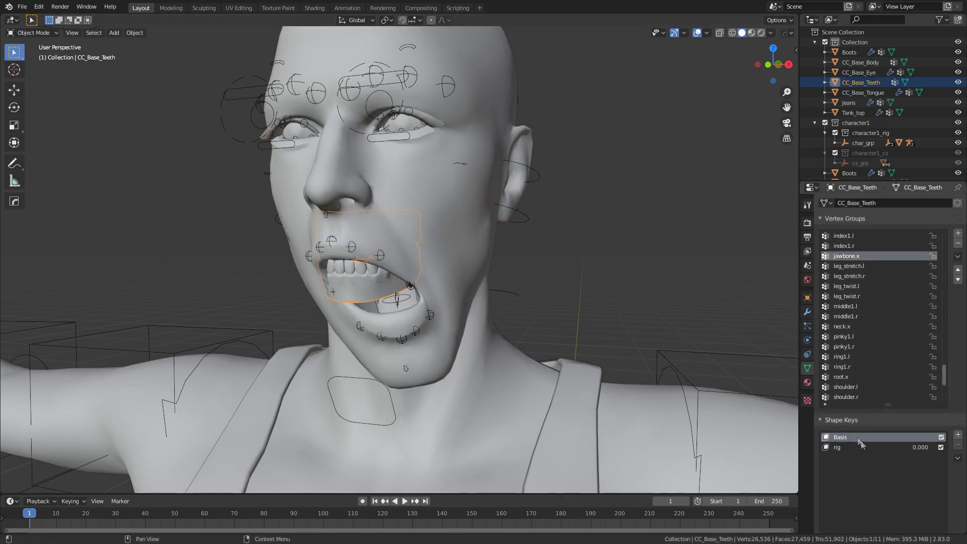
left_click(940, 448)
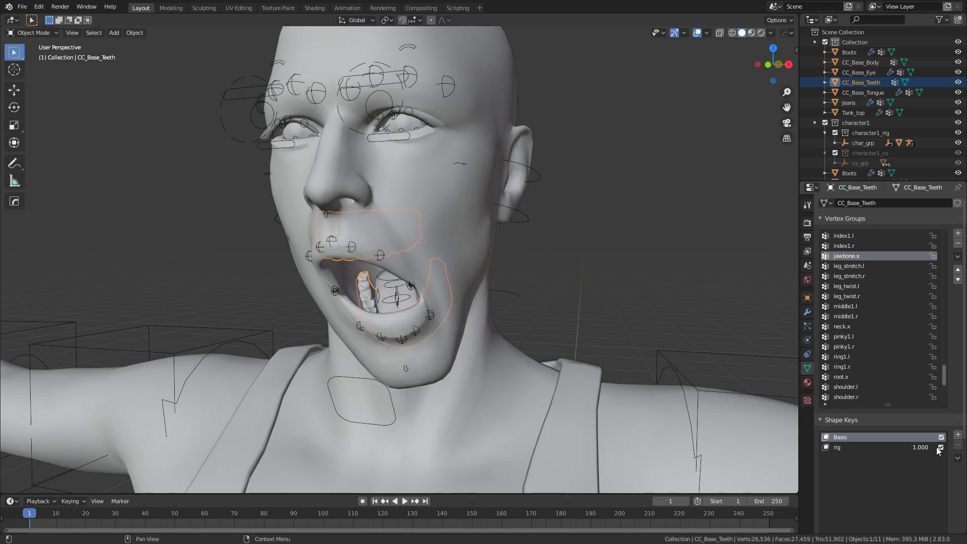
left_click(807, 311)
left_click(883, 203)
left_click(840, 226)
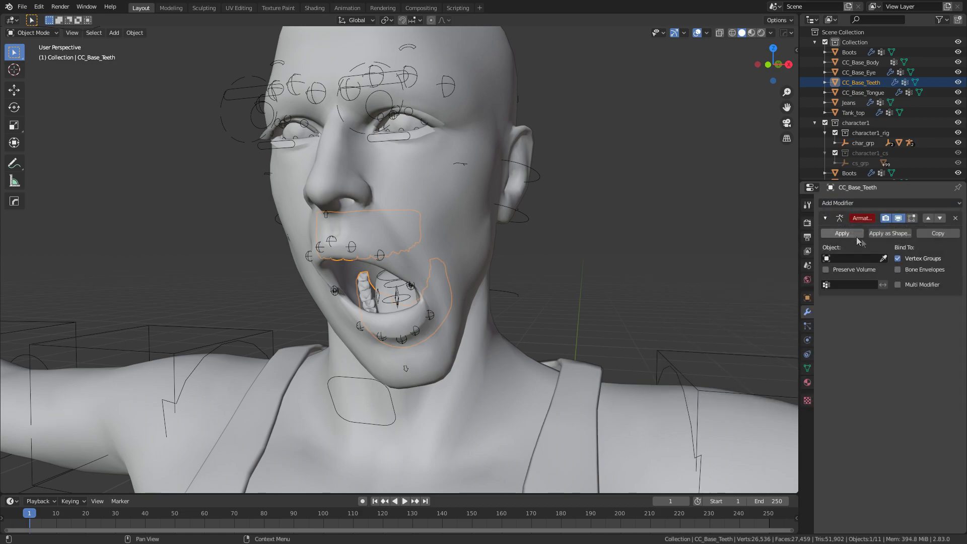
left_click(867, 258)
left_click(830, 273)
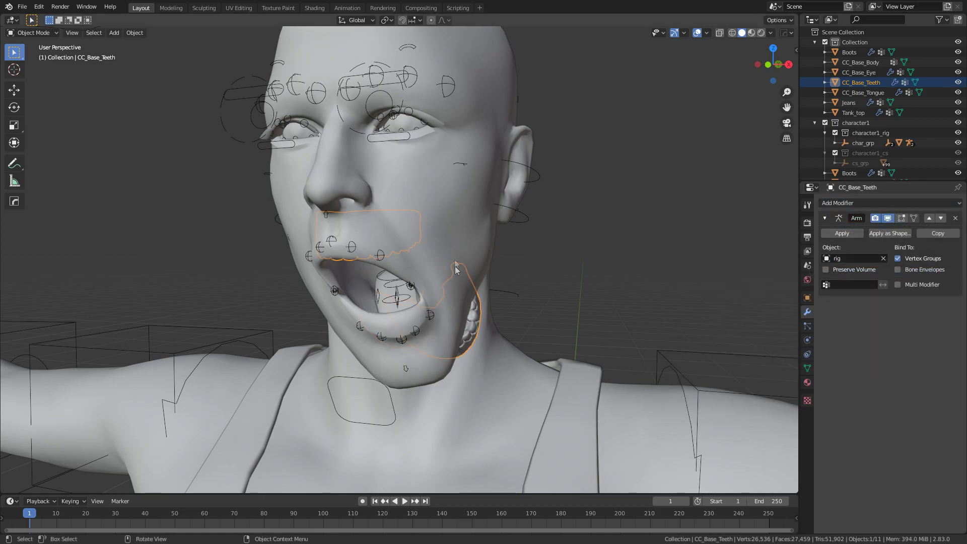
left_click(550, 274)
left_click(854, 204)
Add the body's Armature modifier with its Object set to rig
left_click(857, 227)
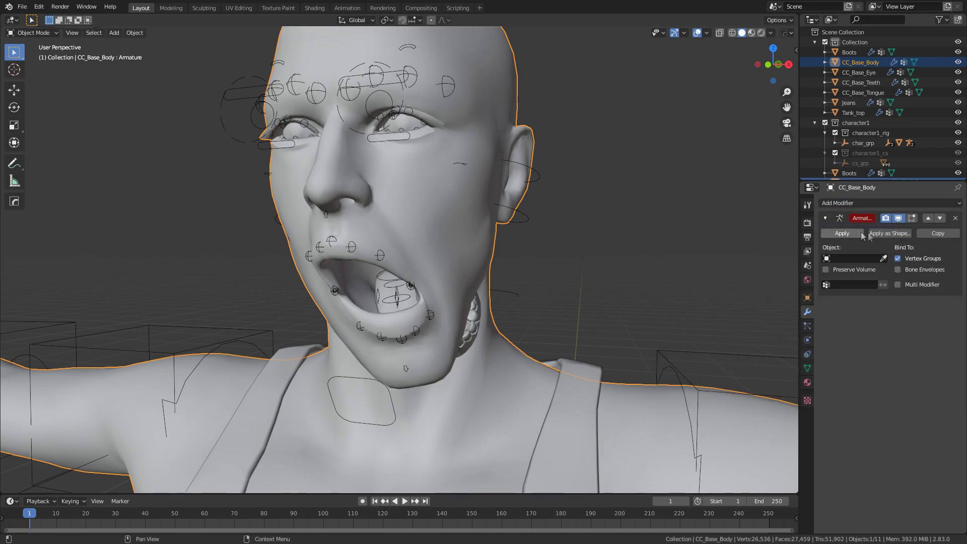
left_click(854, 258)
left_click(844, 273)
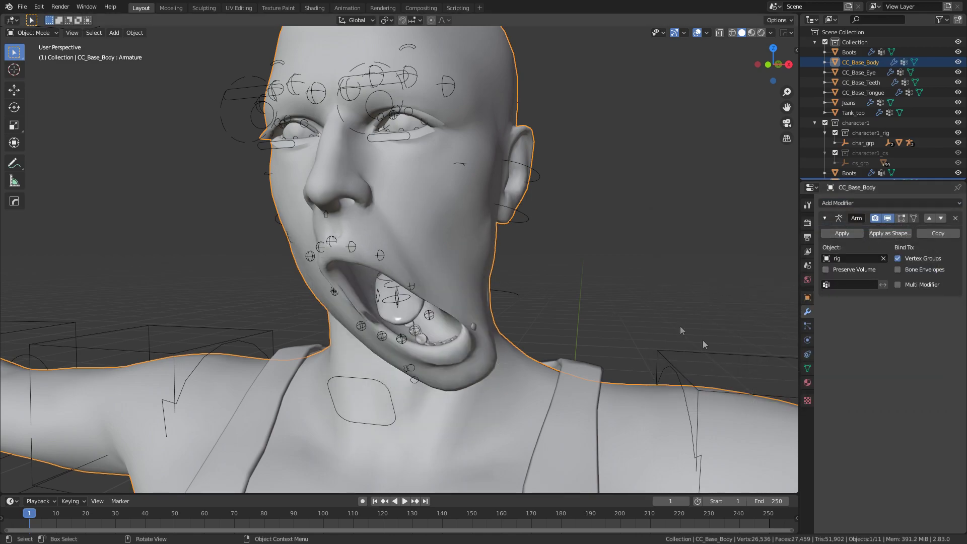
Set Armature.001 and the teeth's rig shape key back to 0.000
left_click(807, 369)
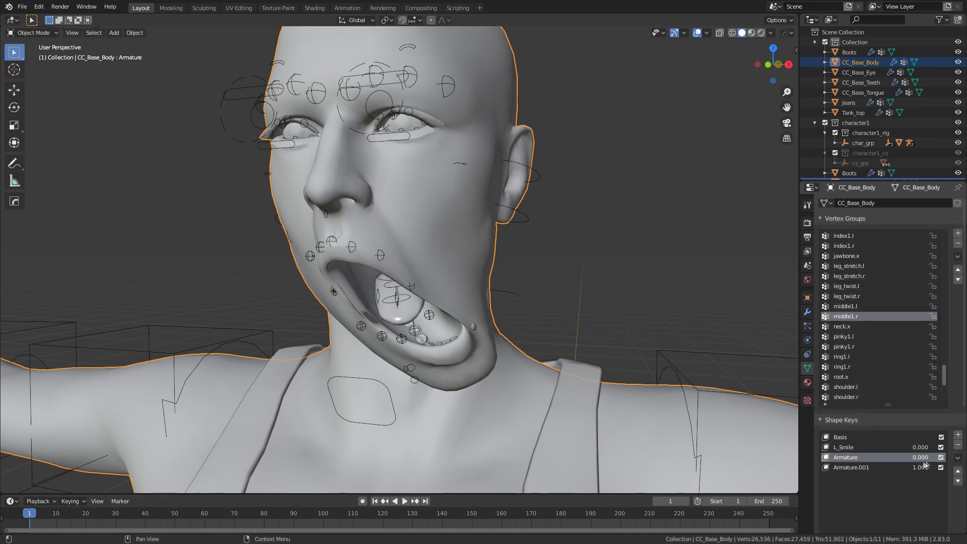
left_click_drag(924, 468, 882, 468)
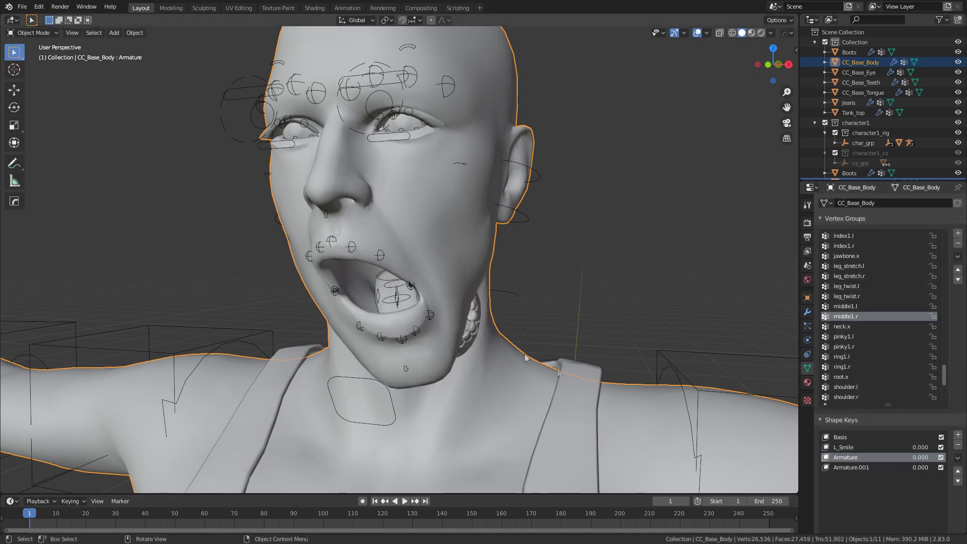
left_click_drag(934, 451, 887, 452)
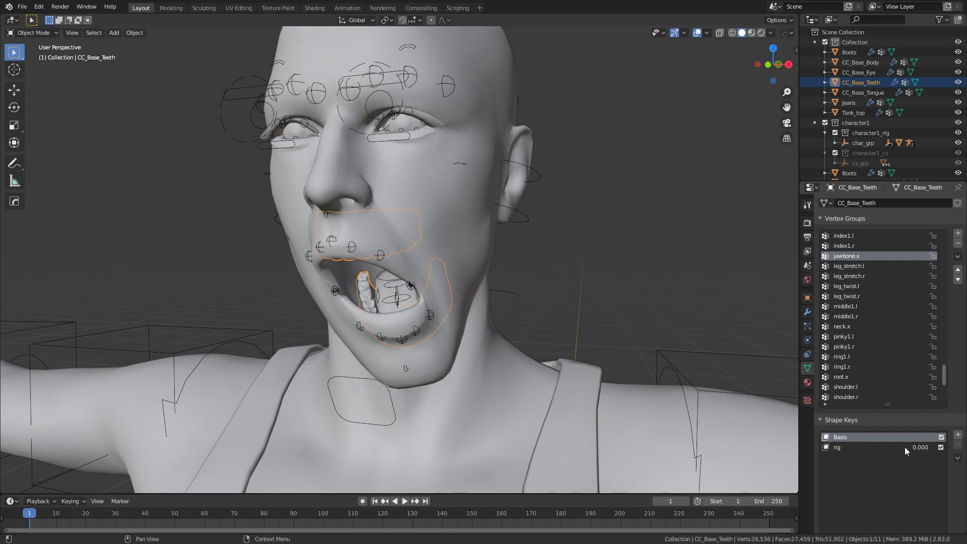
left_click(397, 299)
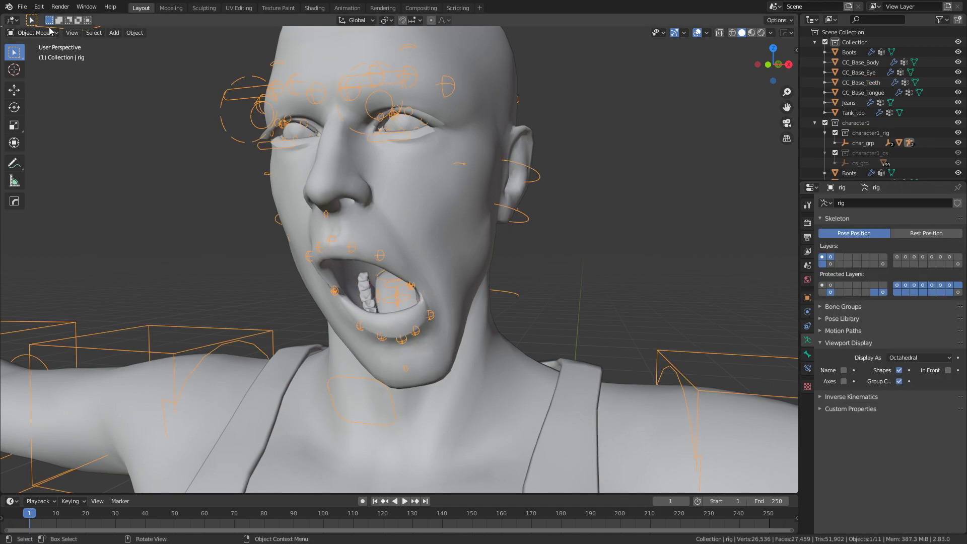
Put the rig in Pose Mode, select all controls and clear rotations with Alt+R
left_click(33, 32)
left_click(30, 67)
key("a")
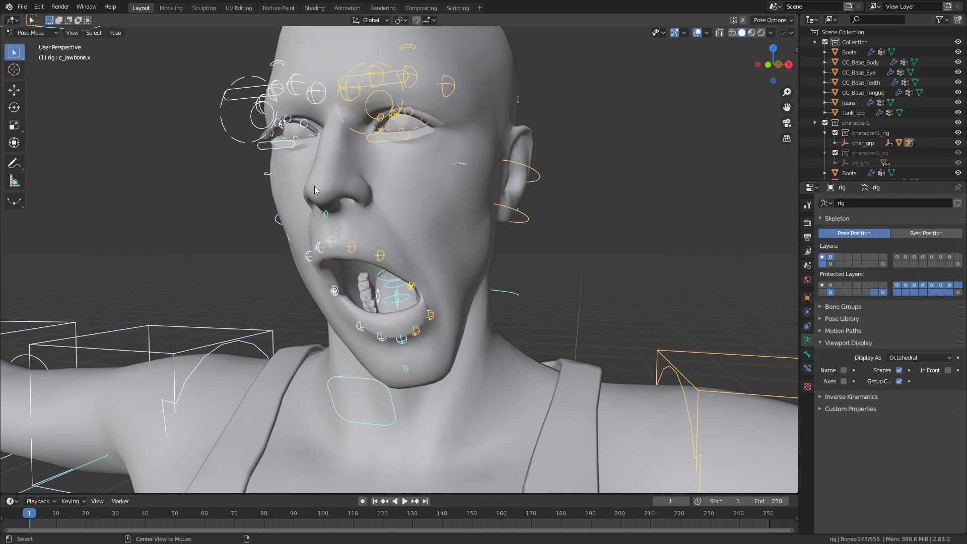
key("alt+r")
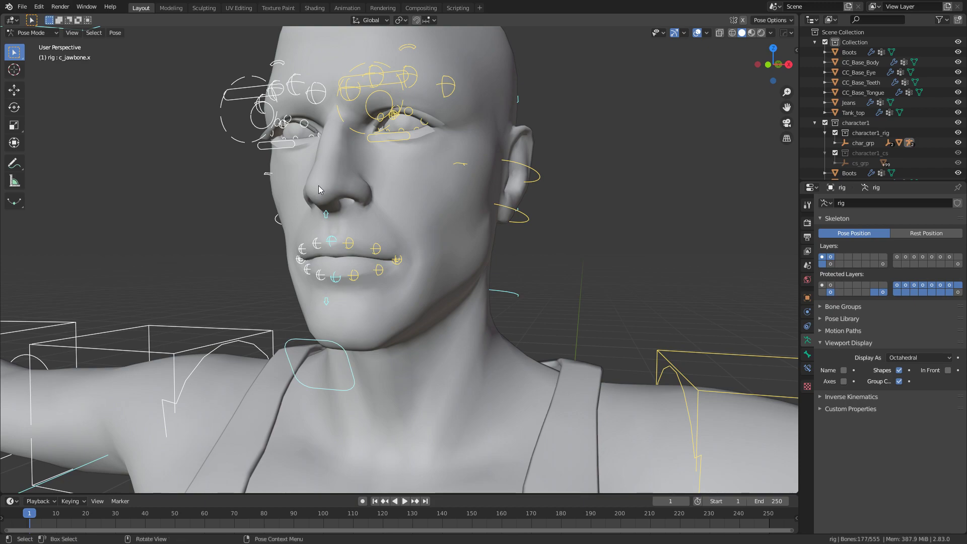